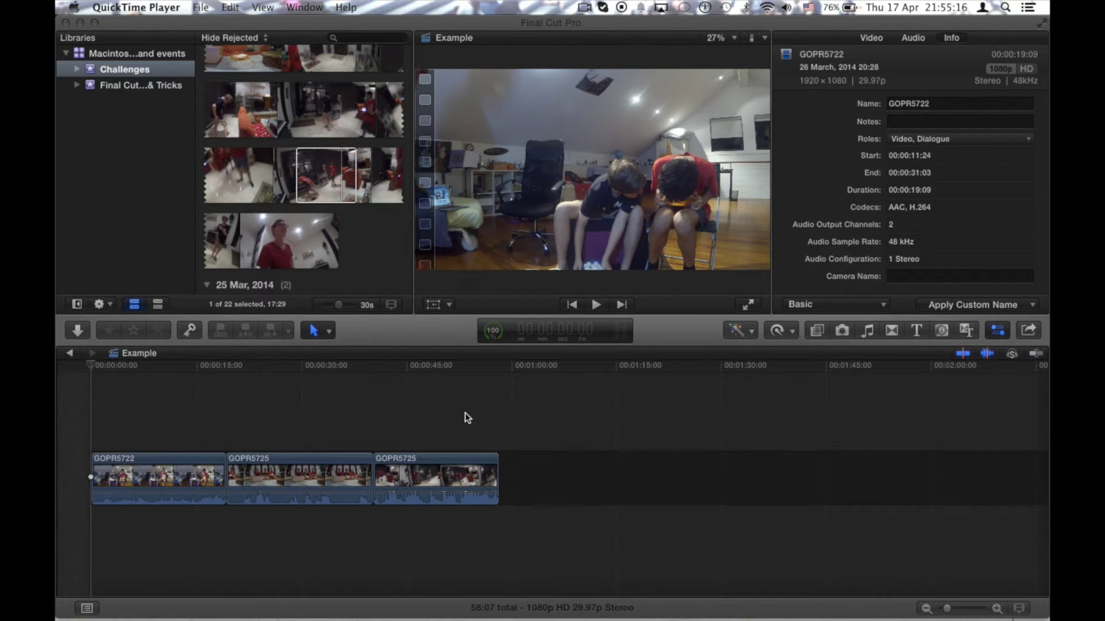
Step: Preview the Example timeline, then select the first clip GOPR5722 for grading
left_click(182, 461)
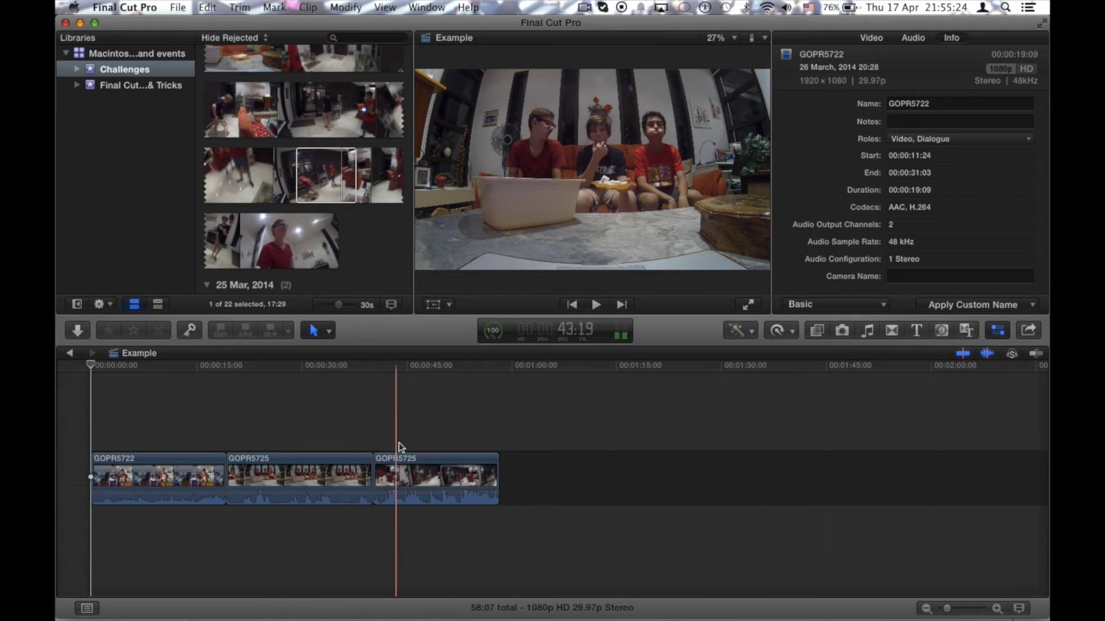
key("space")
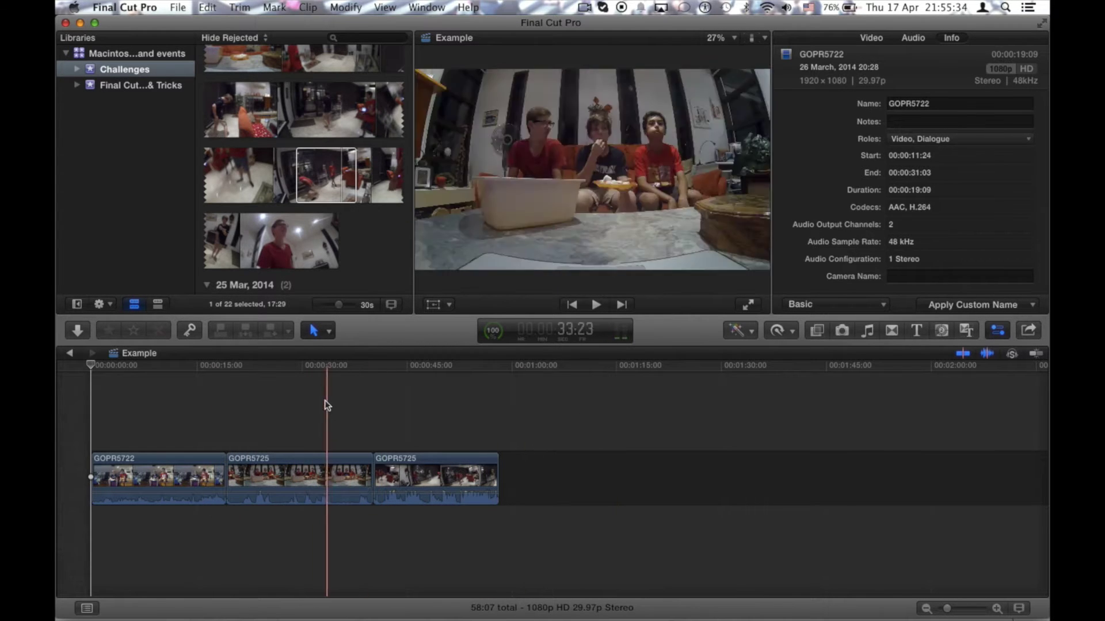
left_click(154, 468)
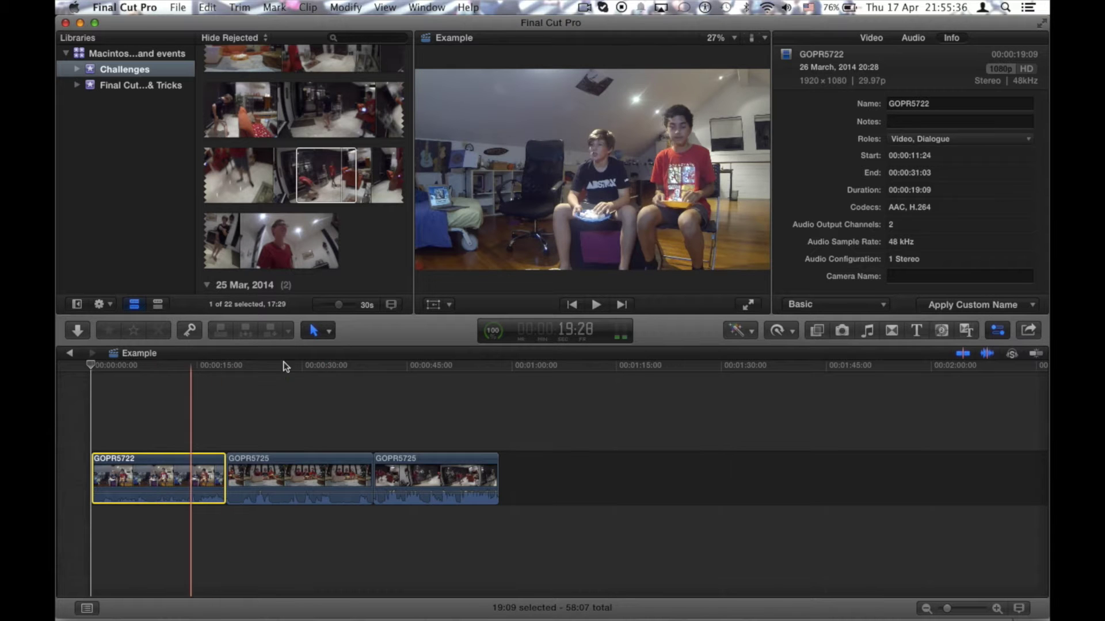
left_click(153, 389)
left_click(187, 481)
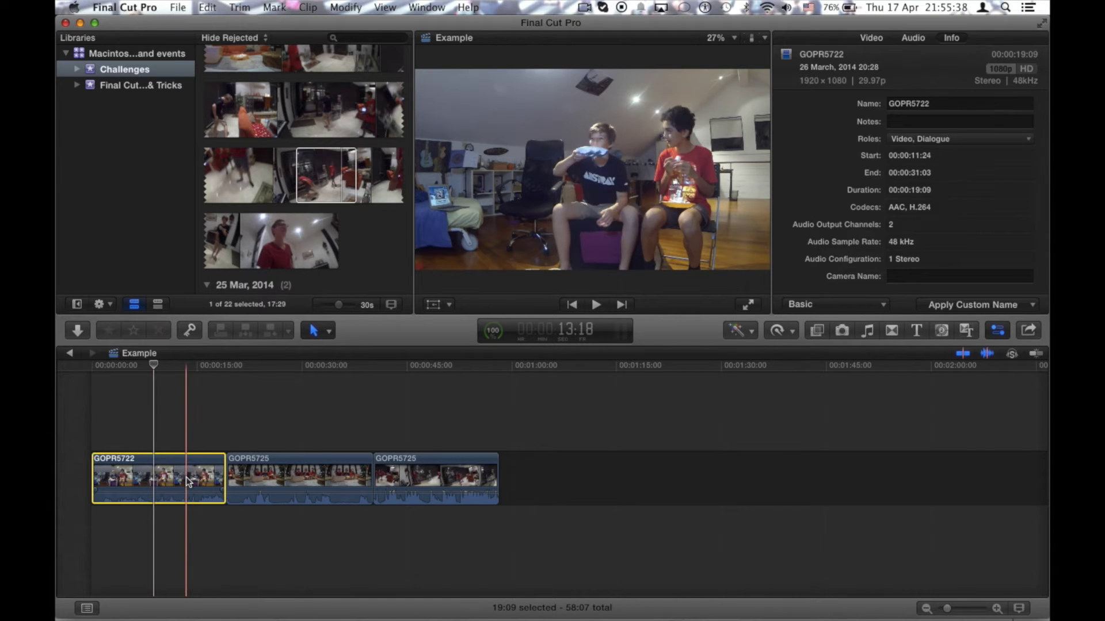
Step: Show the Color Board and lower shadow saturation while boosting highlight and overall saturation
left_click(740, 331)
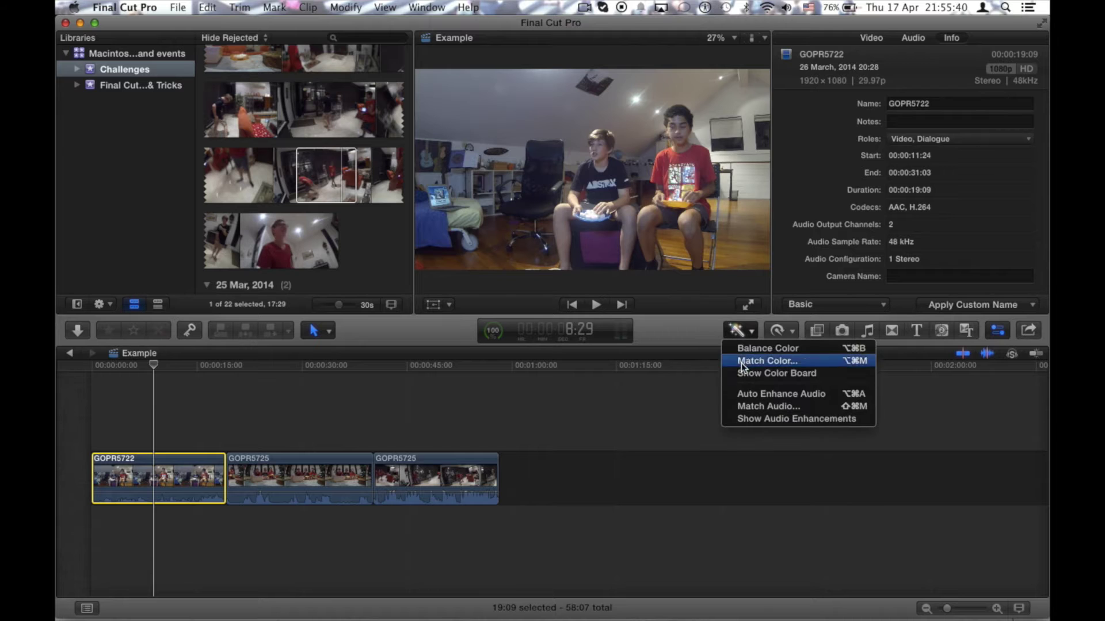
left_click(741, 379)
left_click(744, 332)
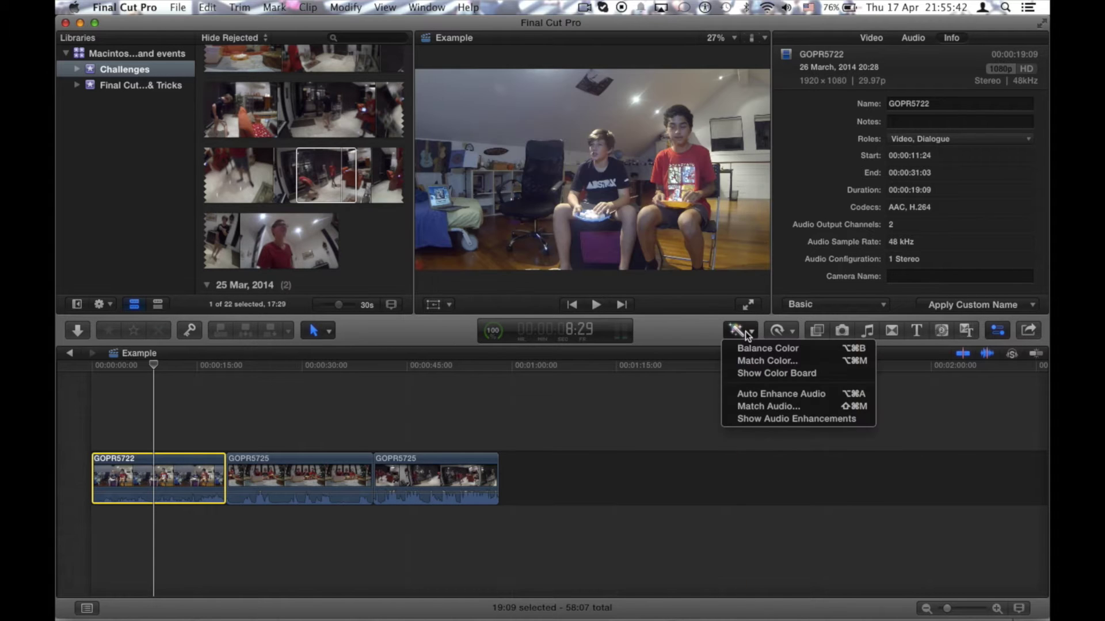
left_click(742, 373)
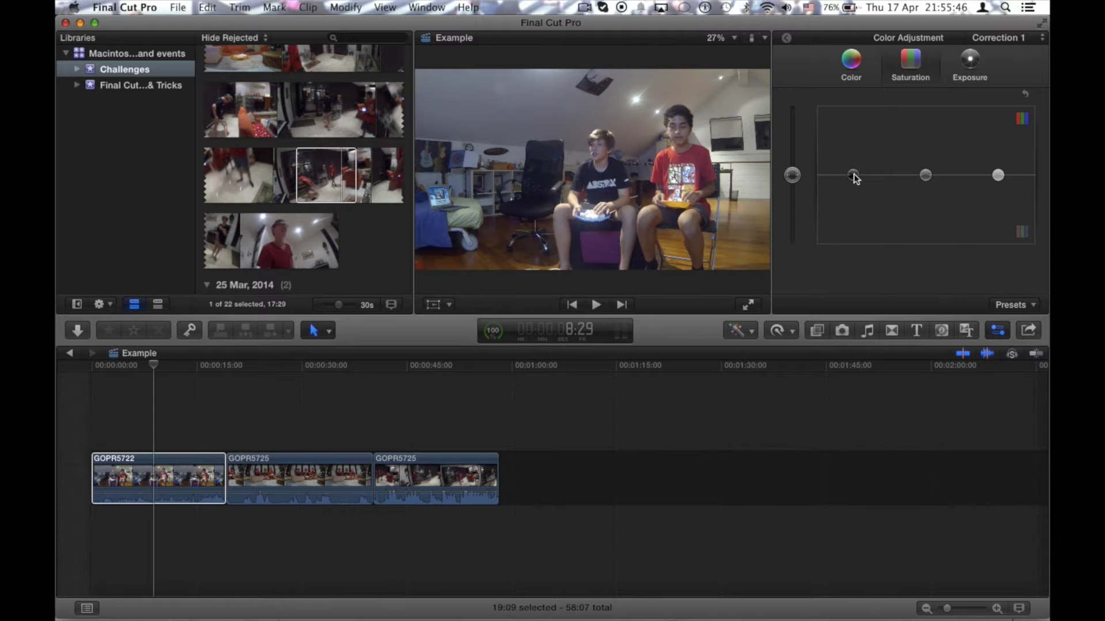
left_click_drag(853, 176, 859, 230)
left_click_drag(999, 177, 999, 114)
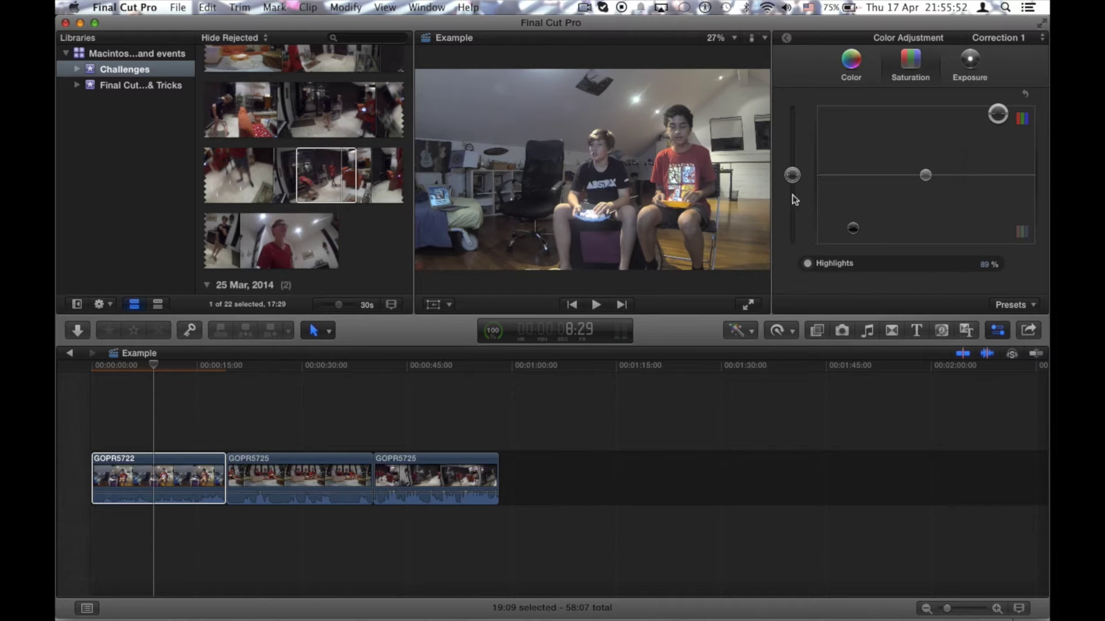
left_click_drag(793, 175, 796, 141)
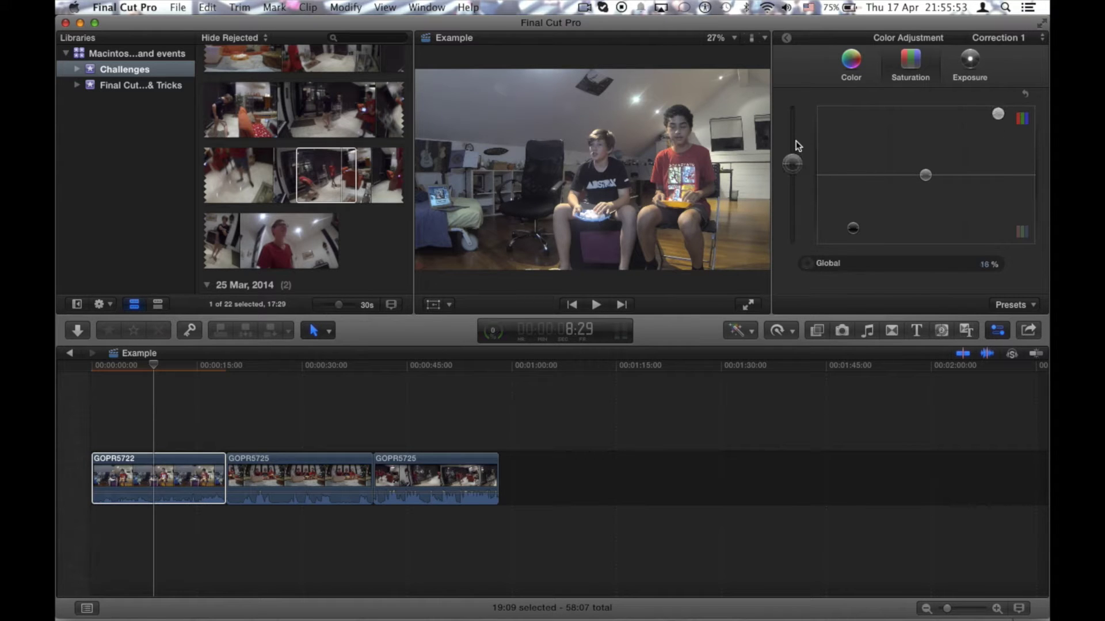
Step: Tint the image: overall yellow, shadows orange, midtones magenta
left_click(851, 59)
left_click_drag(850, 173, 818, 140)
left_click_drag(909, 176, 861, 209)
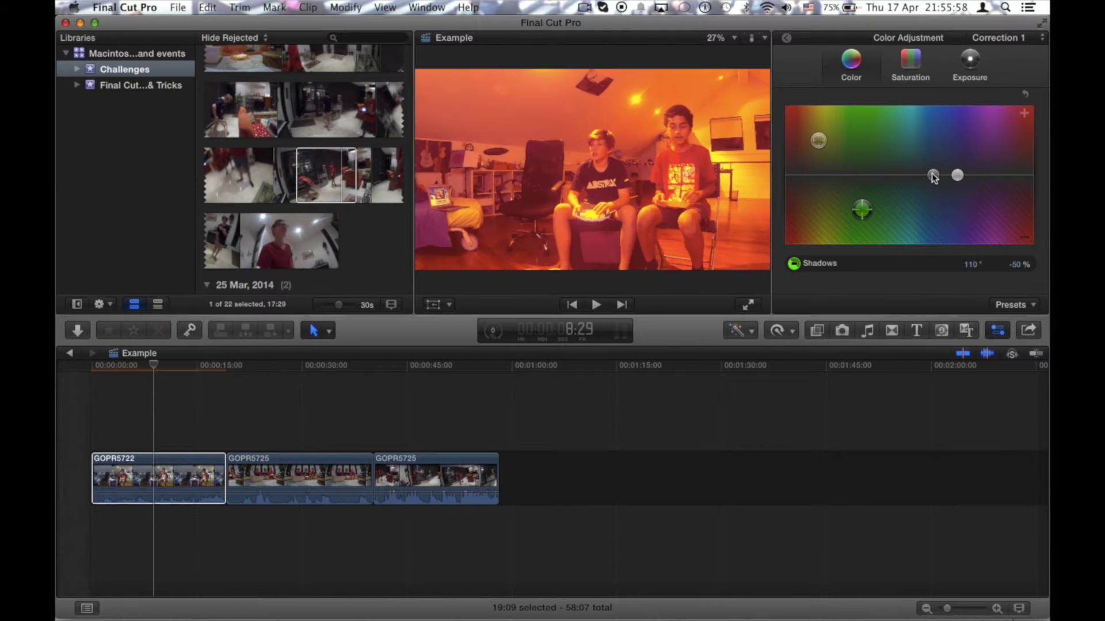
left_click_drag(932, 176, 900, 147)
Step: Return overall and highlight saturation to neutral and slightly raise shadow saturation
left_click(897, 64)
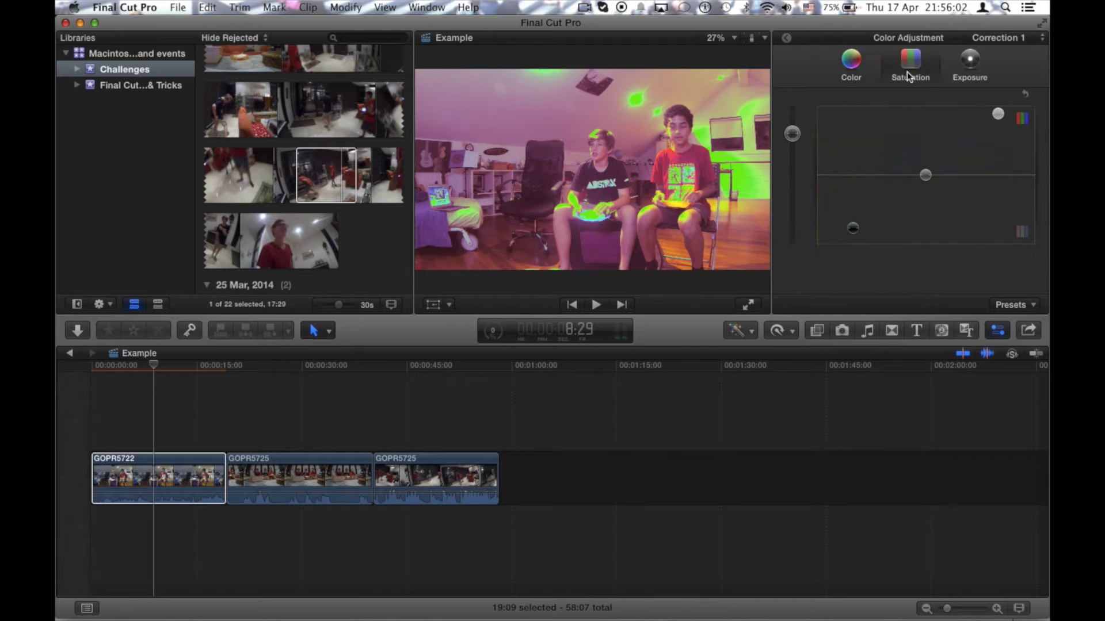
left_click_drag(792, 133, 794, 177)
left_click_drag(855, 229, 858, 176)
left_click_drag(997, 118, 998, 175)
Step: Darken the shadows slightly and brighten the highlights strongly in Exposure
left_click(972, 69)
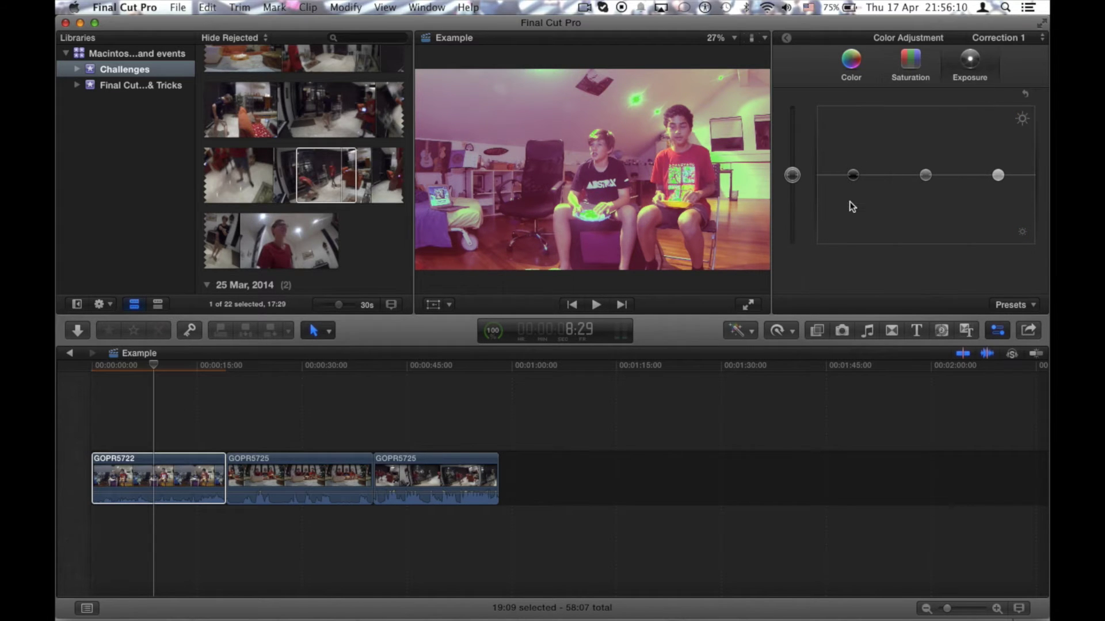
left_click_drag(855, 175, 854, 224)
left_click_drag(997, 175, 999, 121)
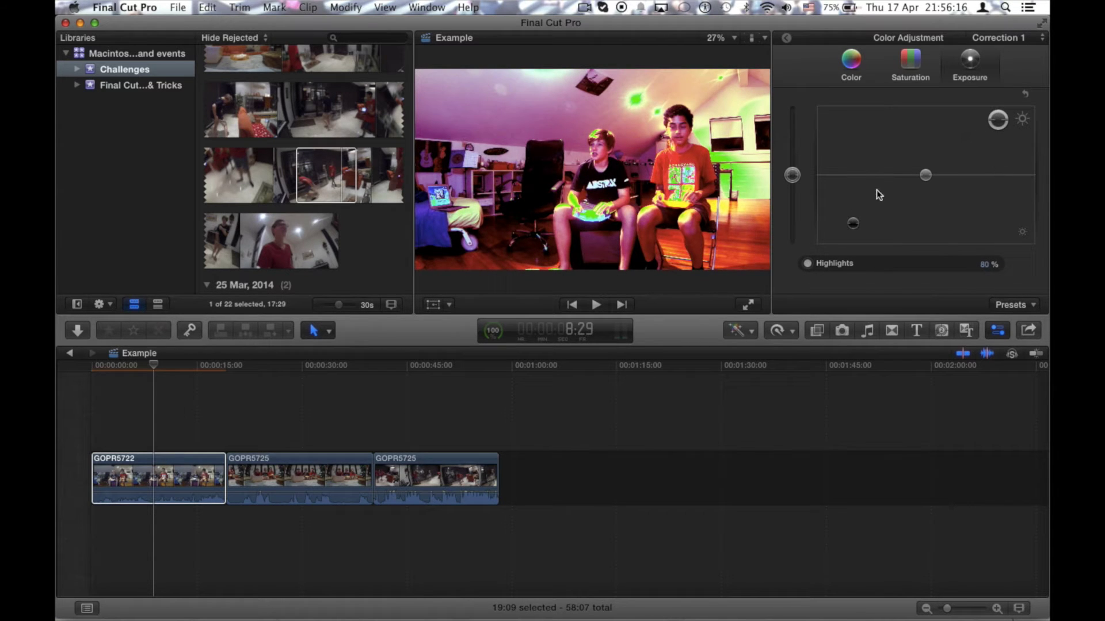
left_click(846, 63)
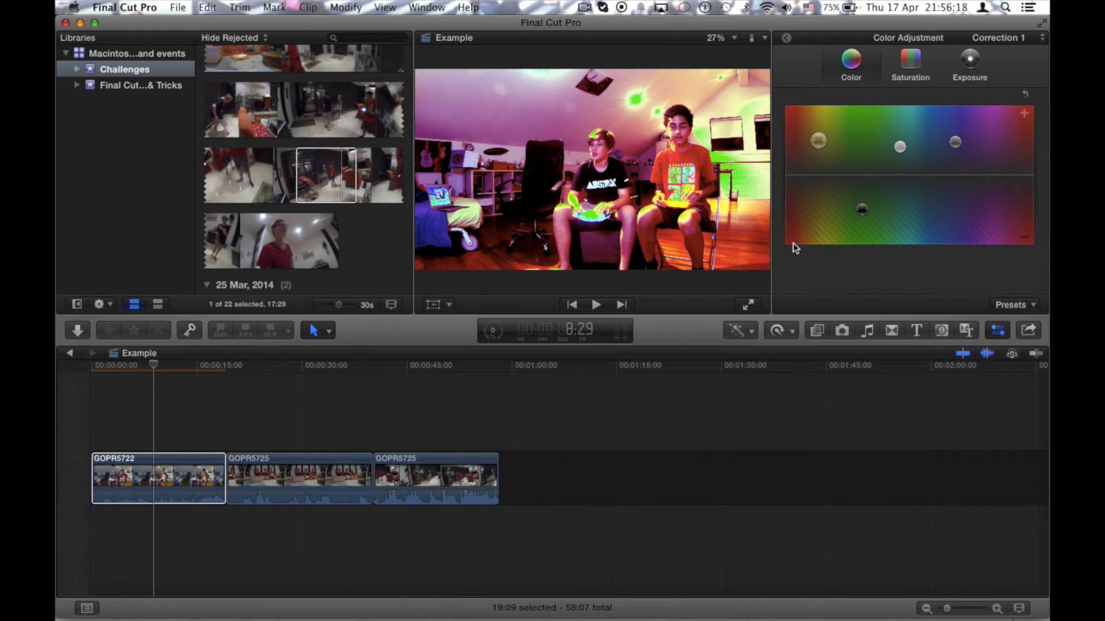
left_click(314, 478)
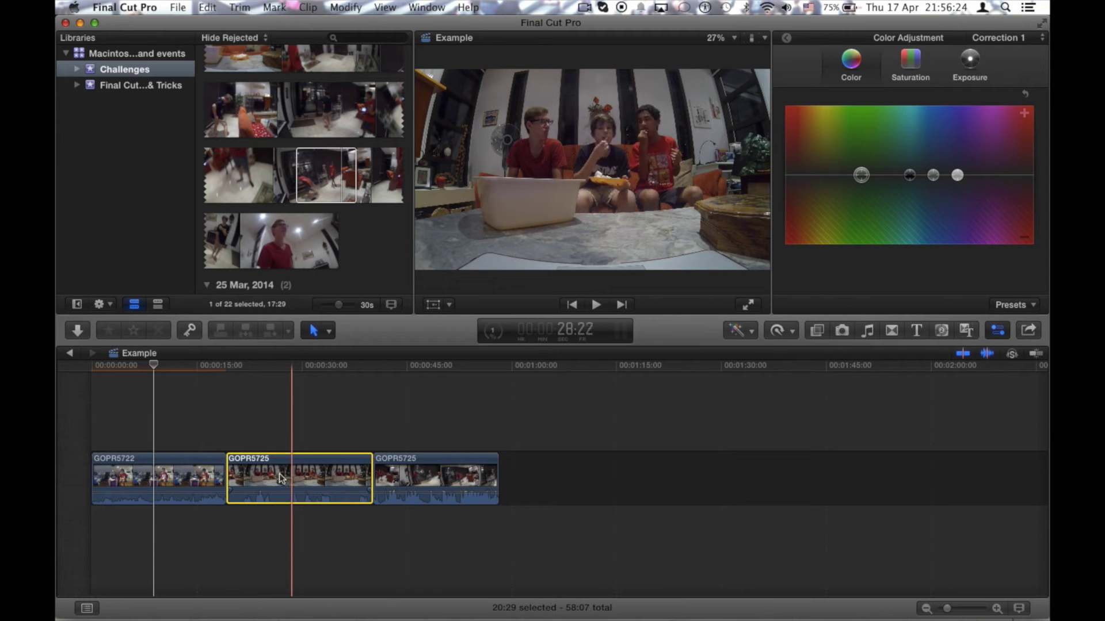
left_click(192, 479)
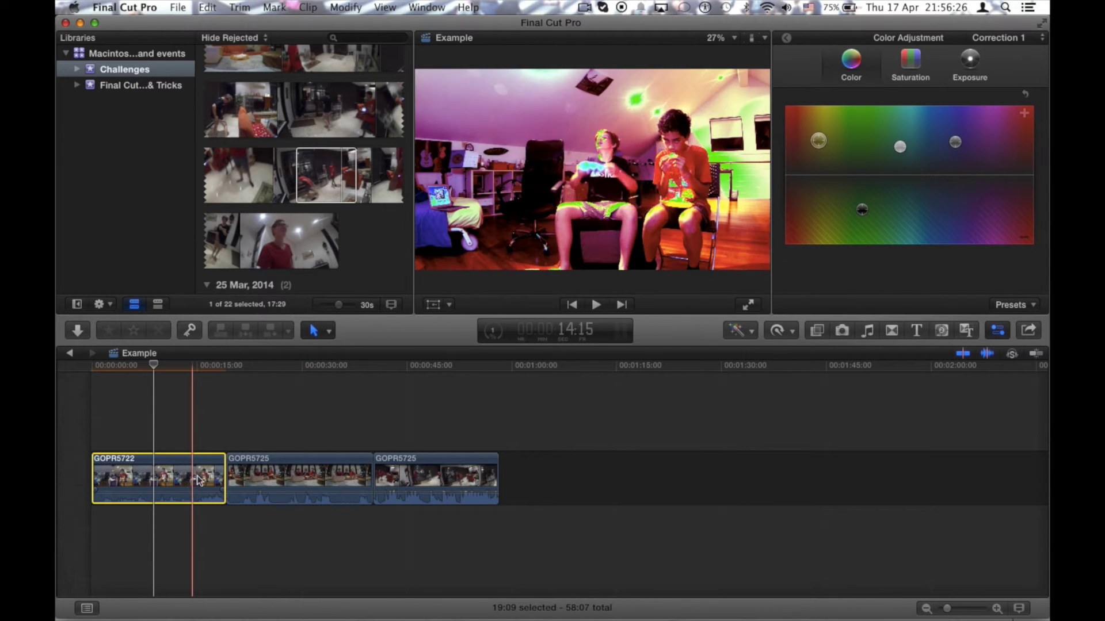
left_click(289, 479)
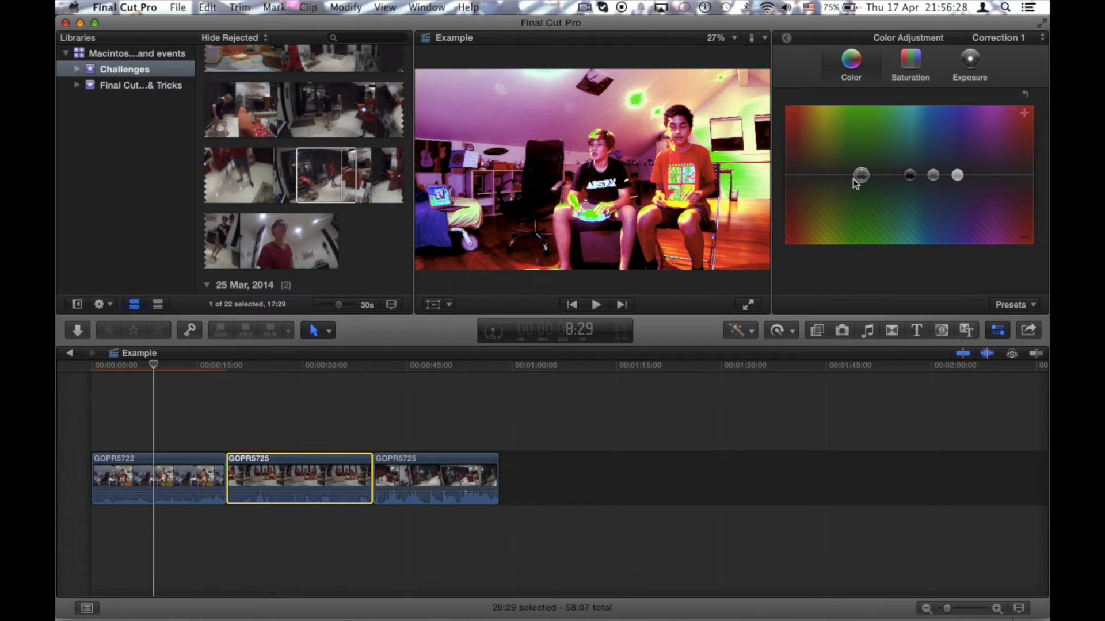
left_click_drag(861, 175, 834, 151)
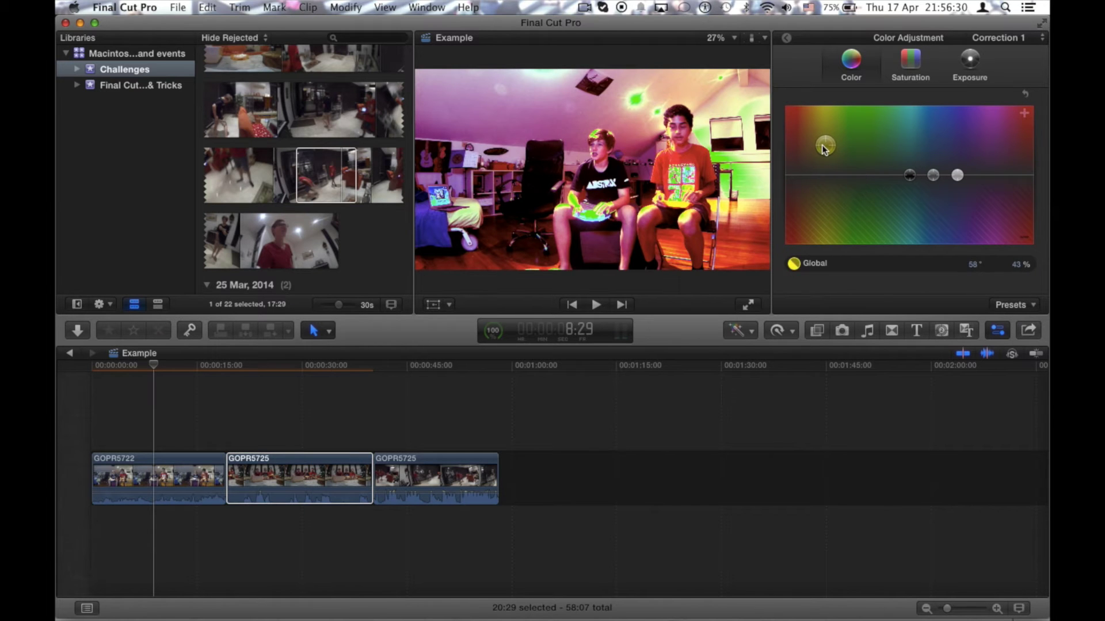
left_click(195, 480)
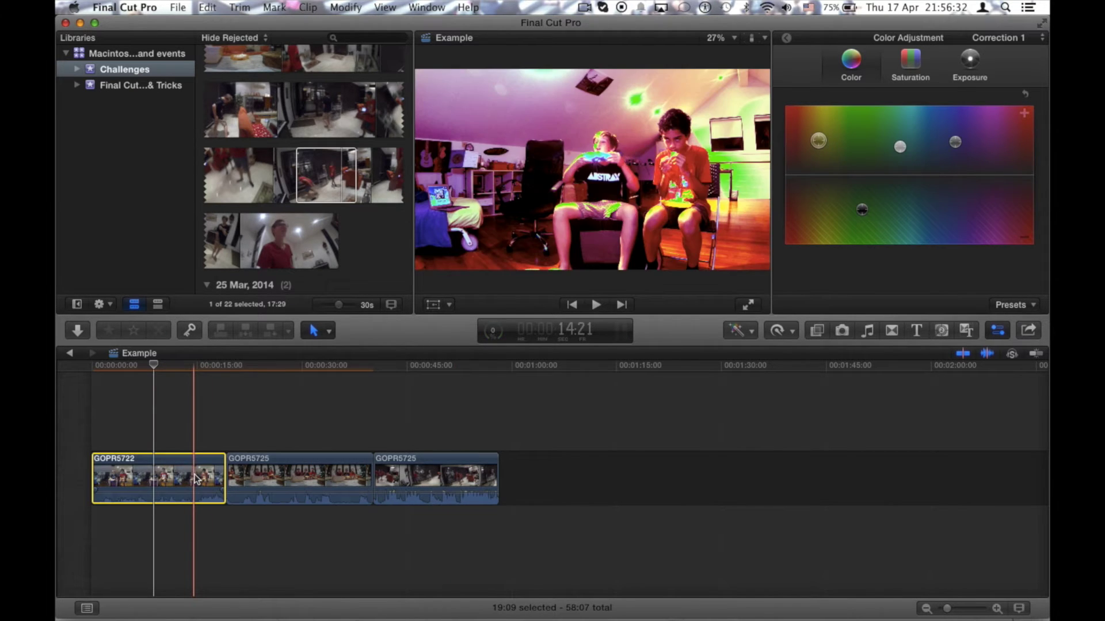
left_click(280, 479)
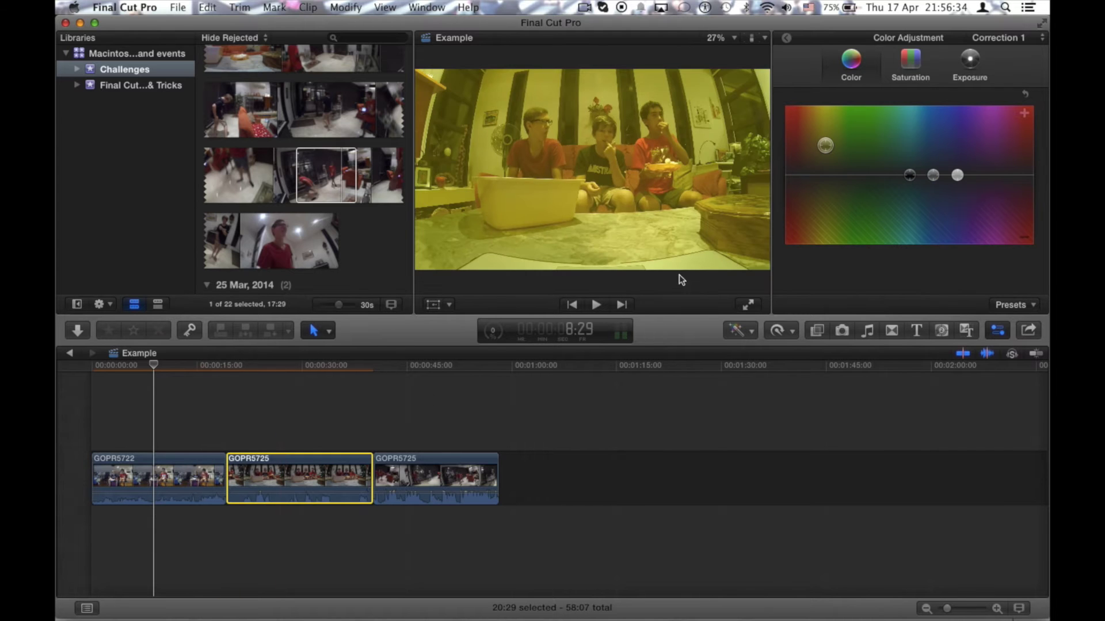
left_click_drag(910, 180, 852, 214)
left_click(173, 486)
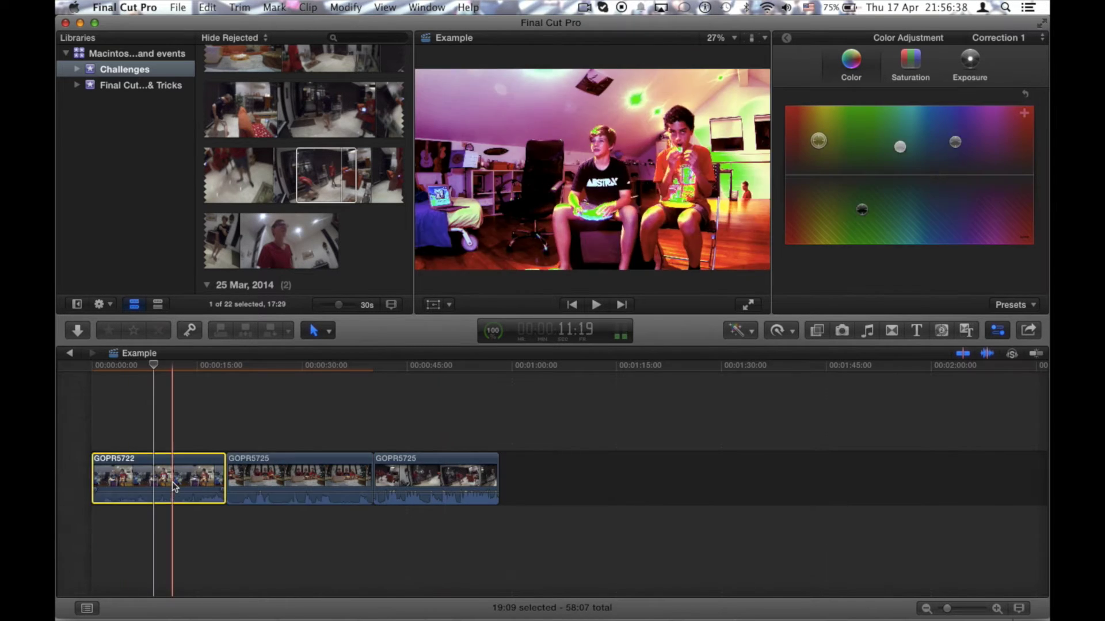
left_click(278, 483)
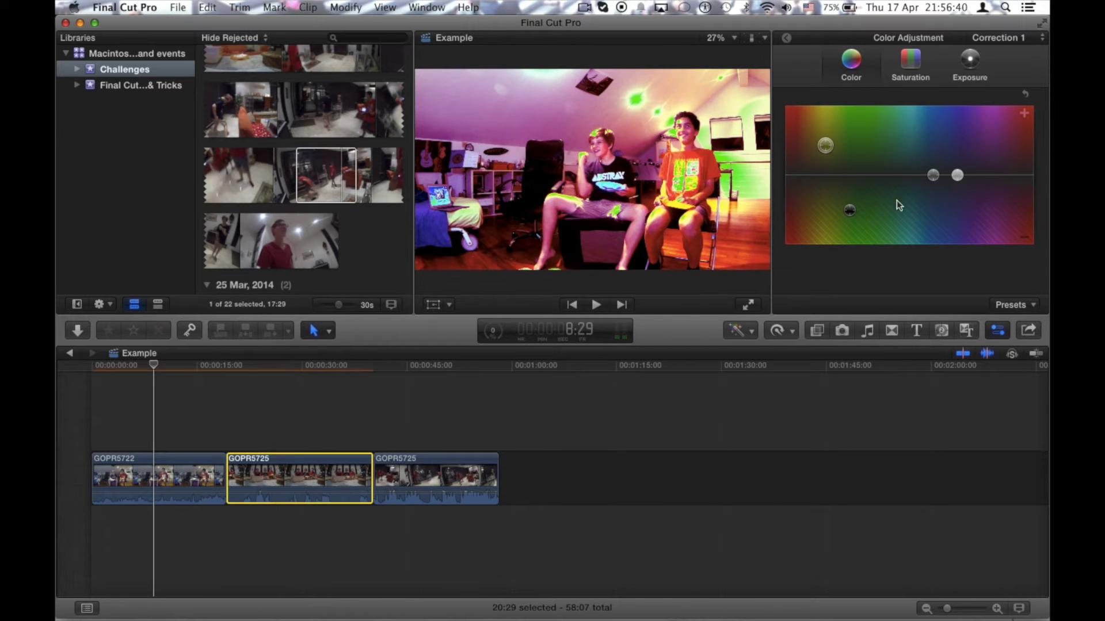
left_click_drag(960, 178, 912, 144)
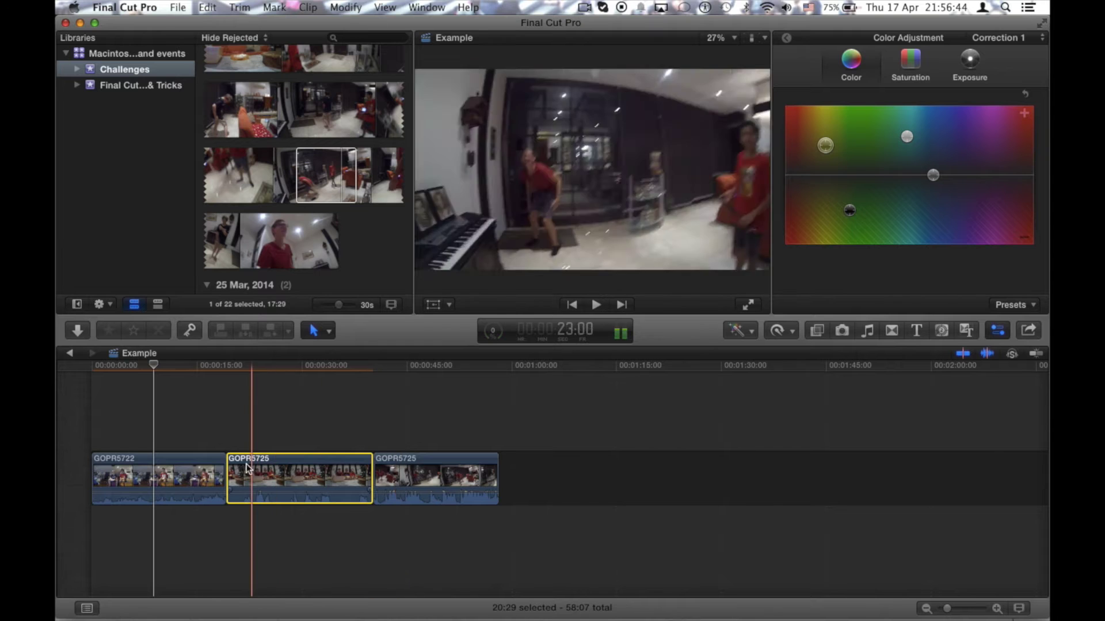
left_click(195, 479)
left_click(271, 478)
left_click(199, 478)
left_click(282, 473)
left_click(163, 478)
left_click(273, 473)
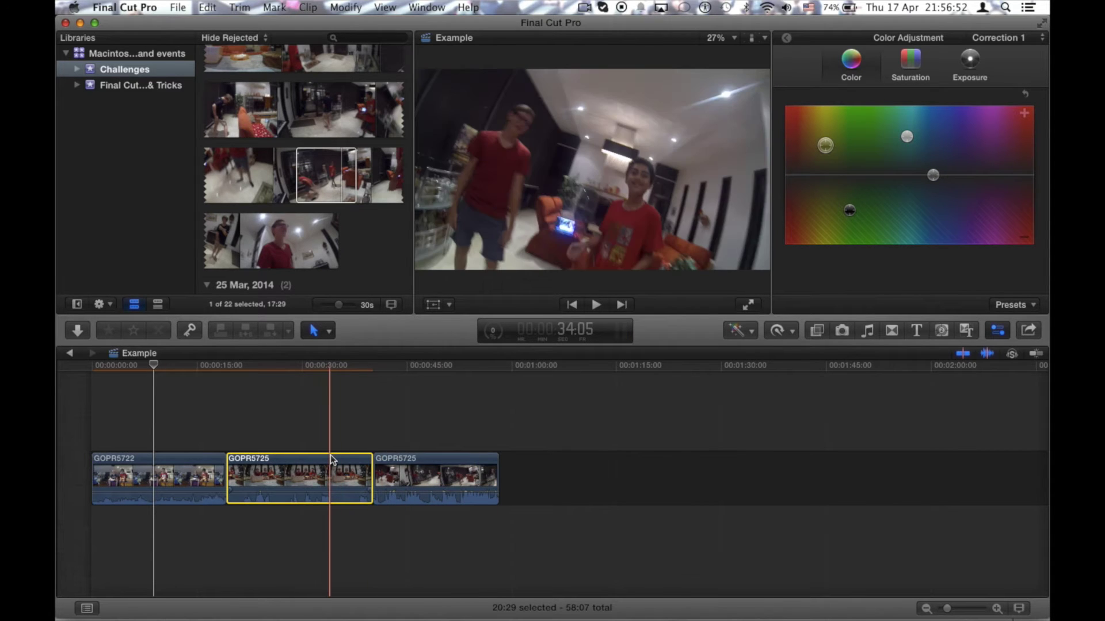
key("s")
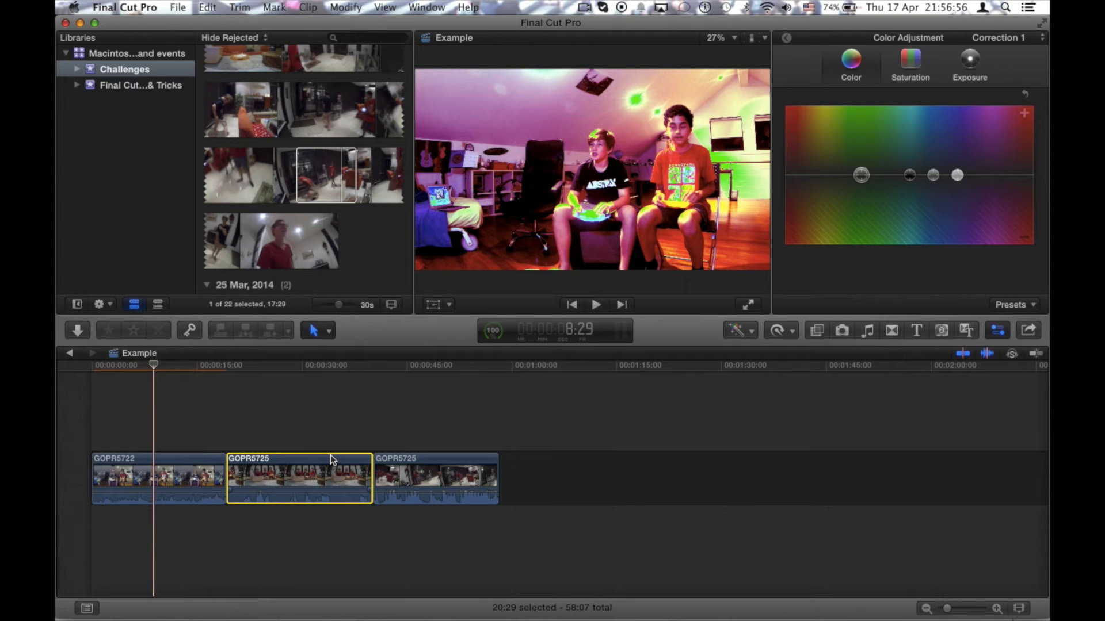
Step: Undo the last change and copy the graded clip GOPR5722
key("super+z")
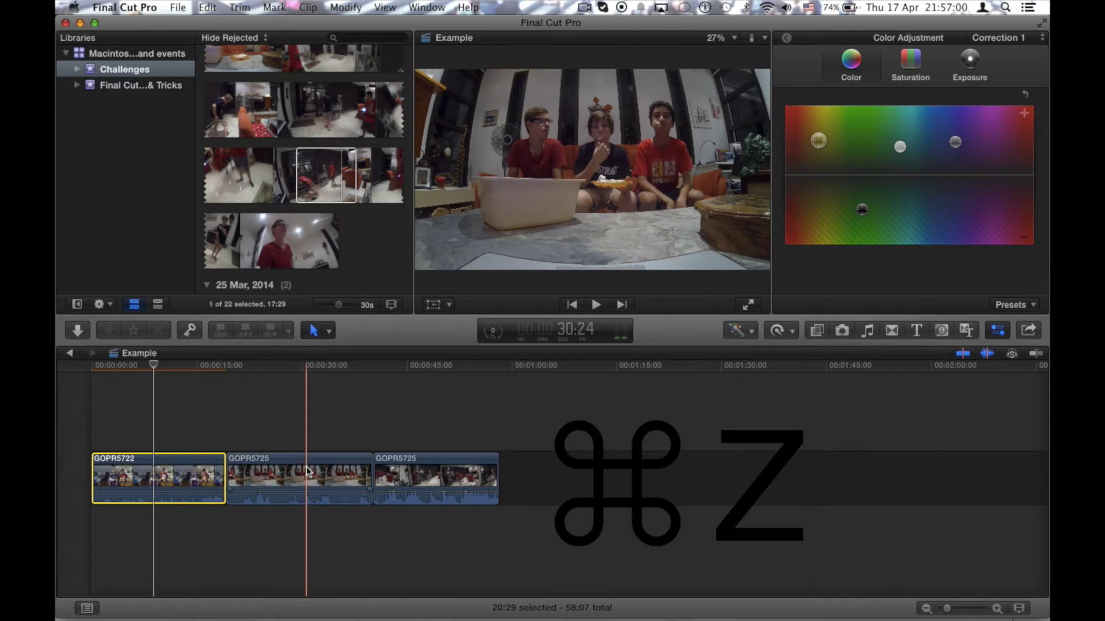
left_click(230, 469)
left_click(207, 467)
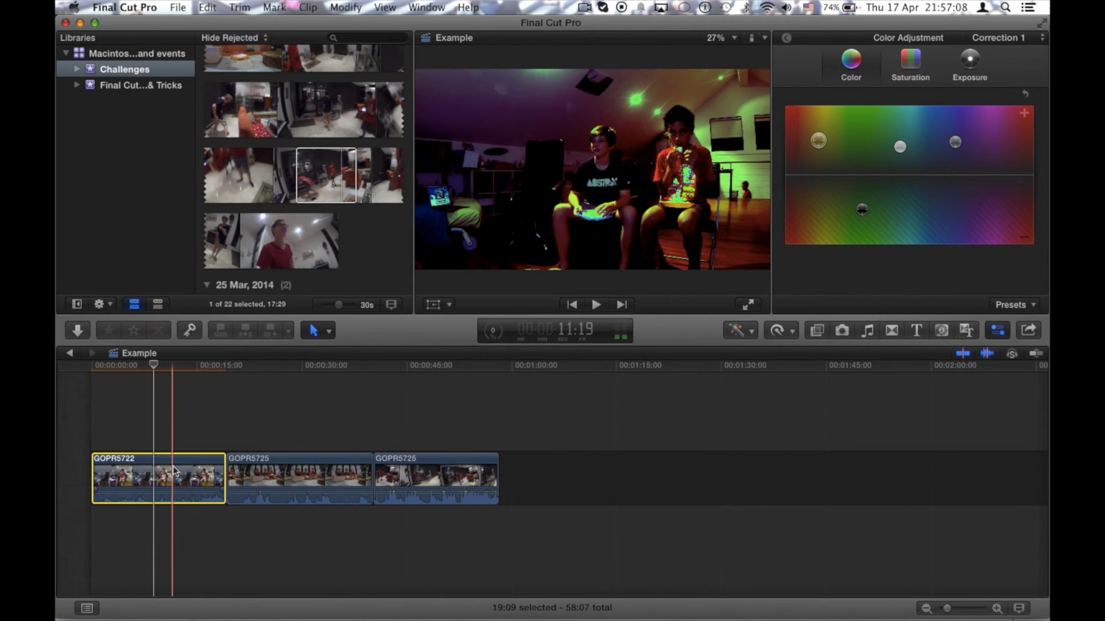
key("super+c")
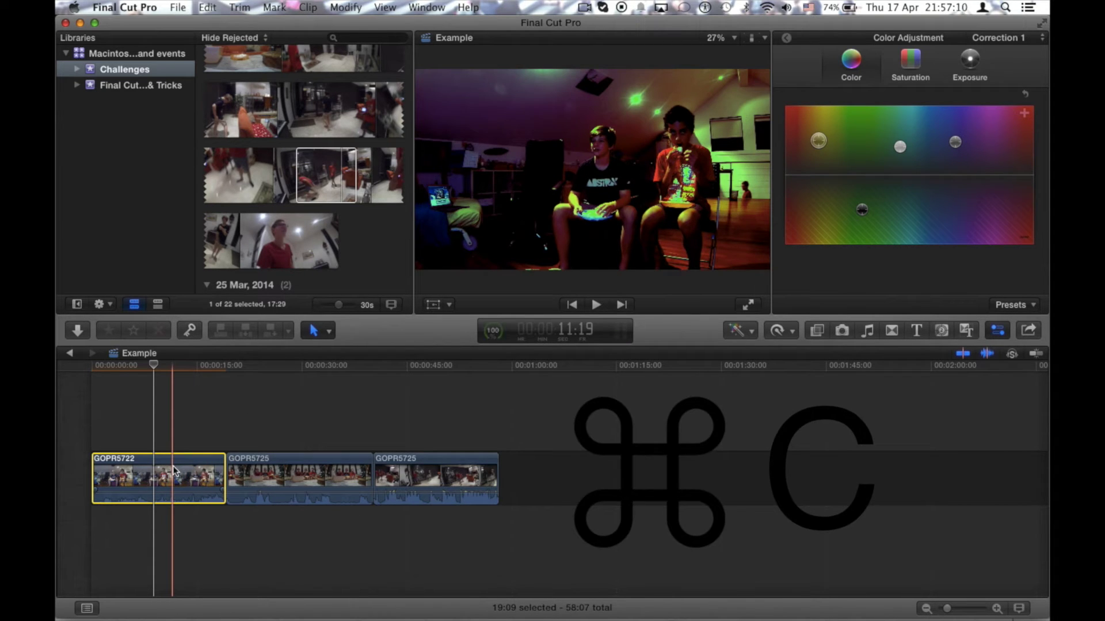
Step: Paste only GOPR5722's colour attributes onto the middle GOPR5725 clip, undoing an accidental clip paste
left_click(280, 475)
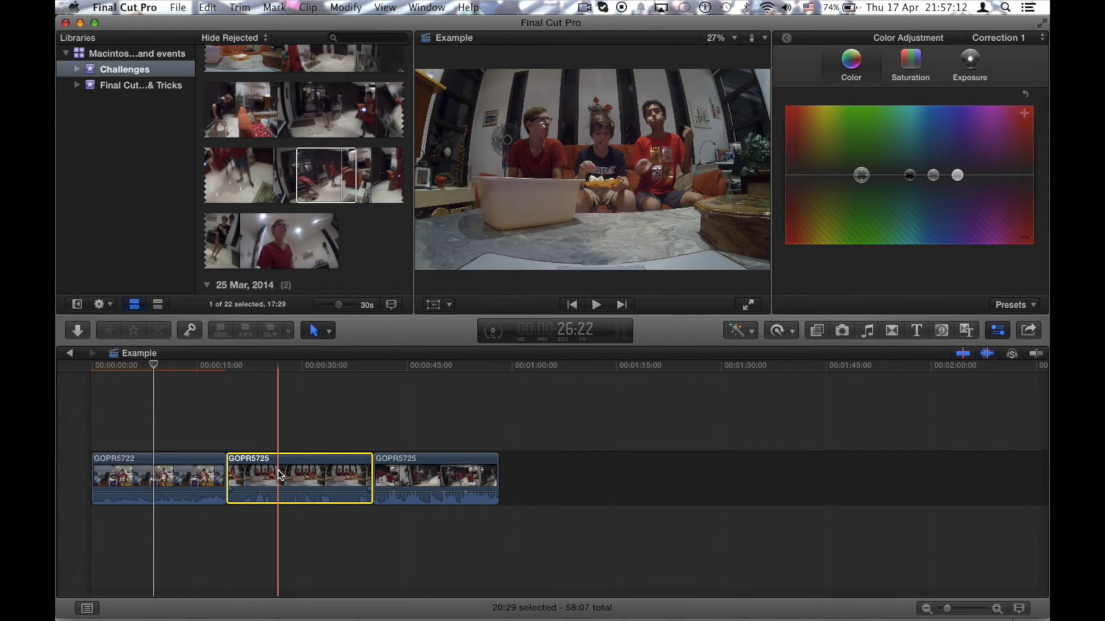
key("super+v")
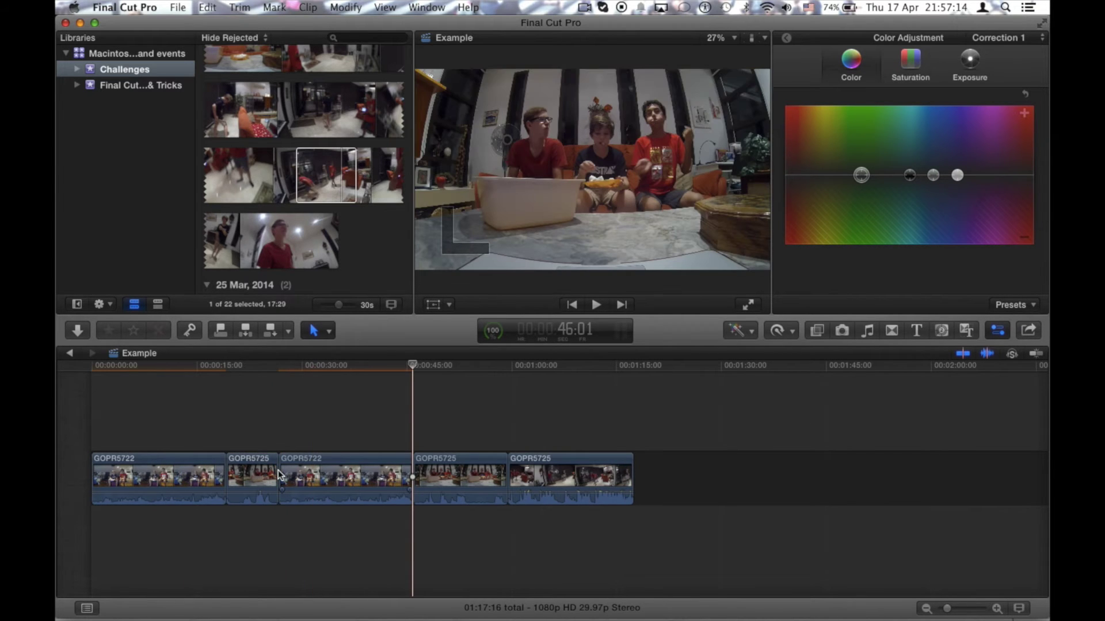
key("super+z")
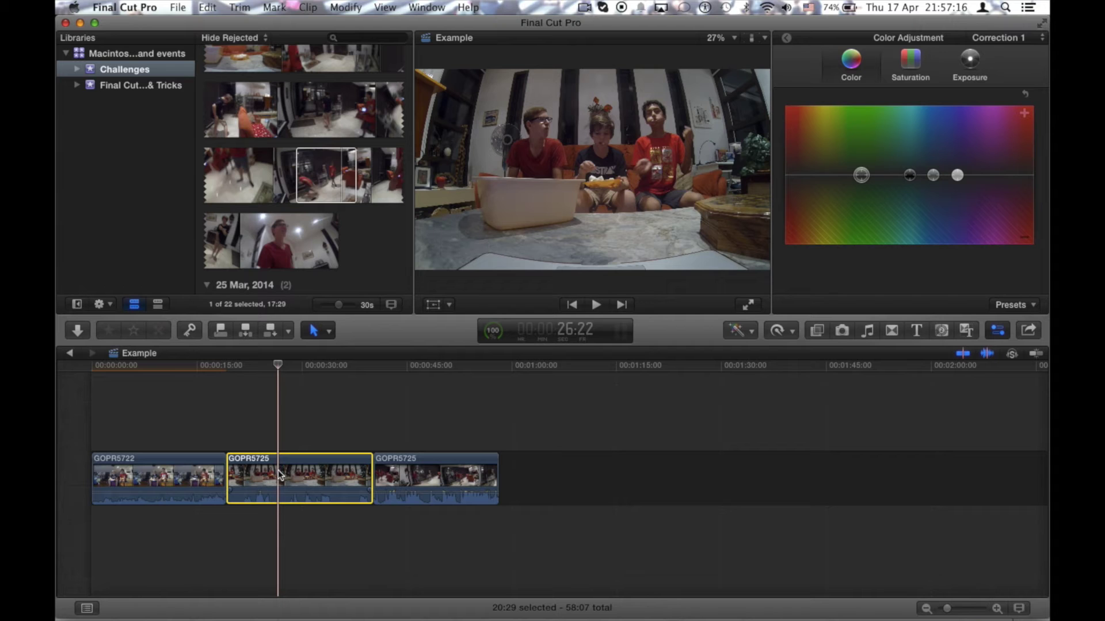
key("super+alt+v")
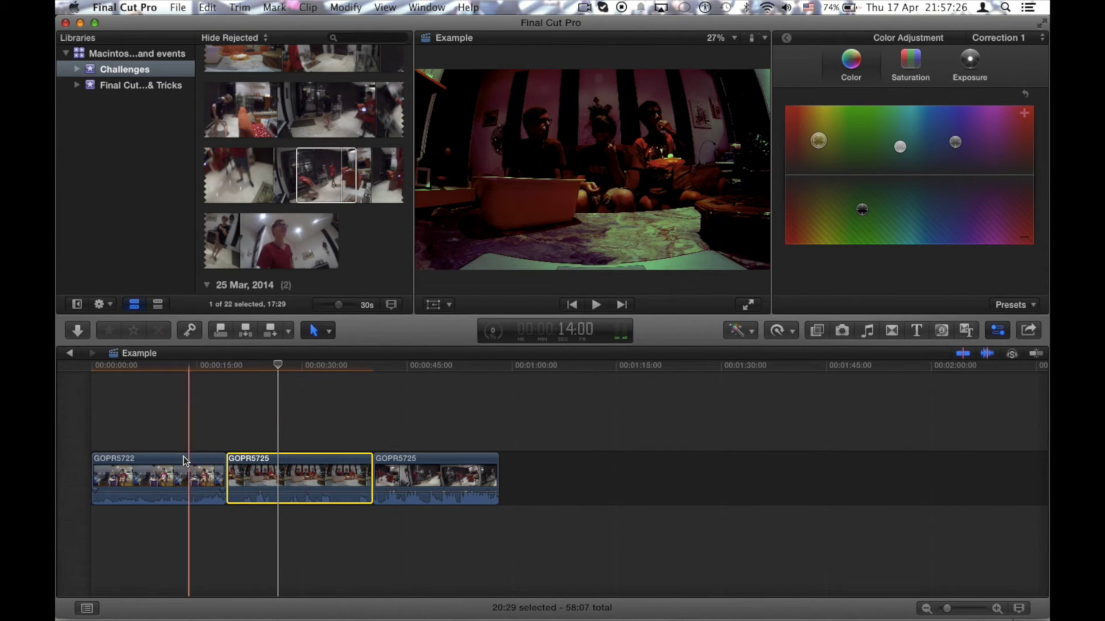
Step: Paste the copied grade's attributes onto the third GOPR5725 clip and play it back to check
left_click(416, 436)
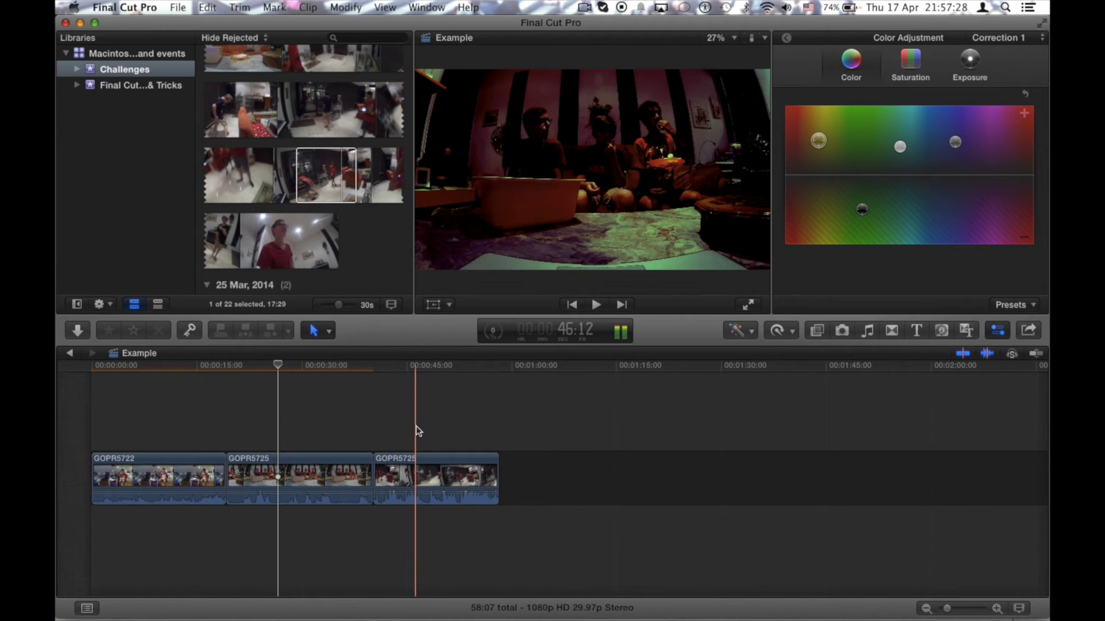
left_click(430, 465)
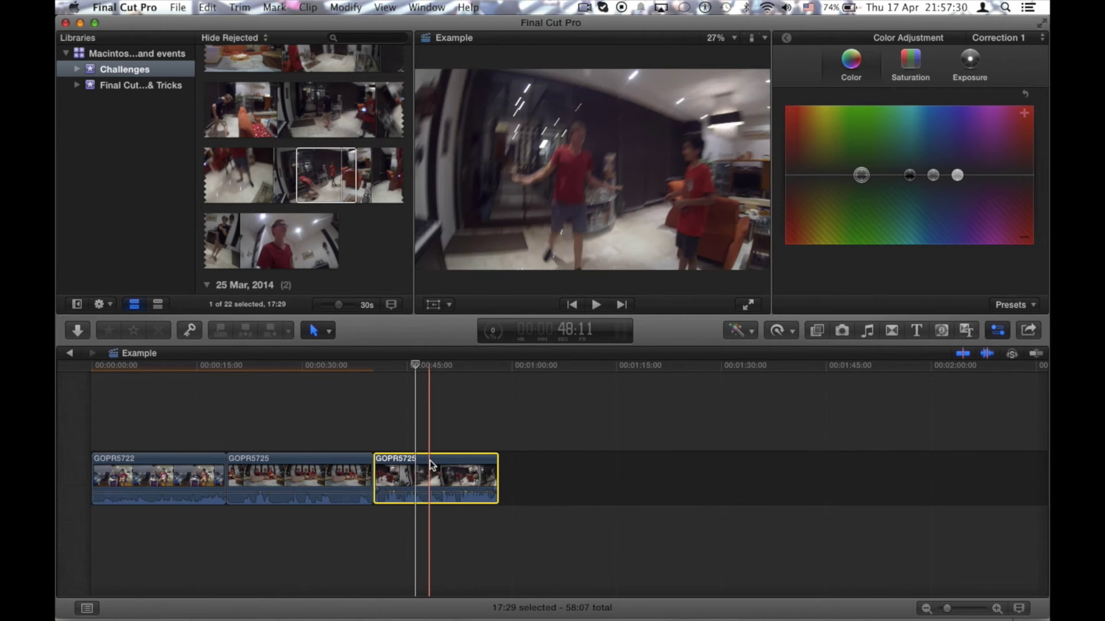
key("alt+super+v")
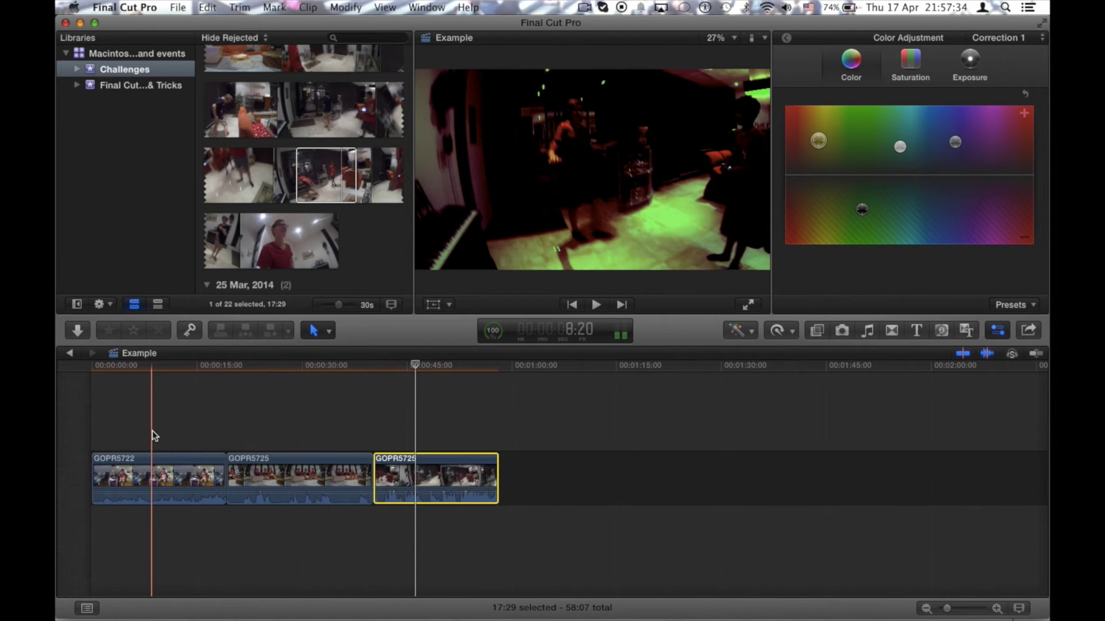
key("space")
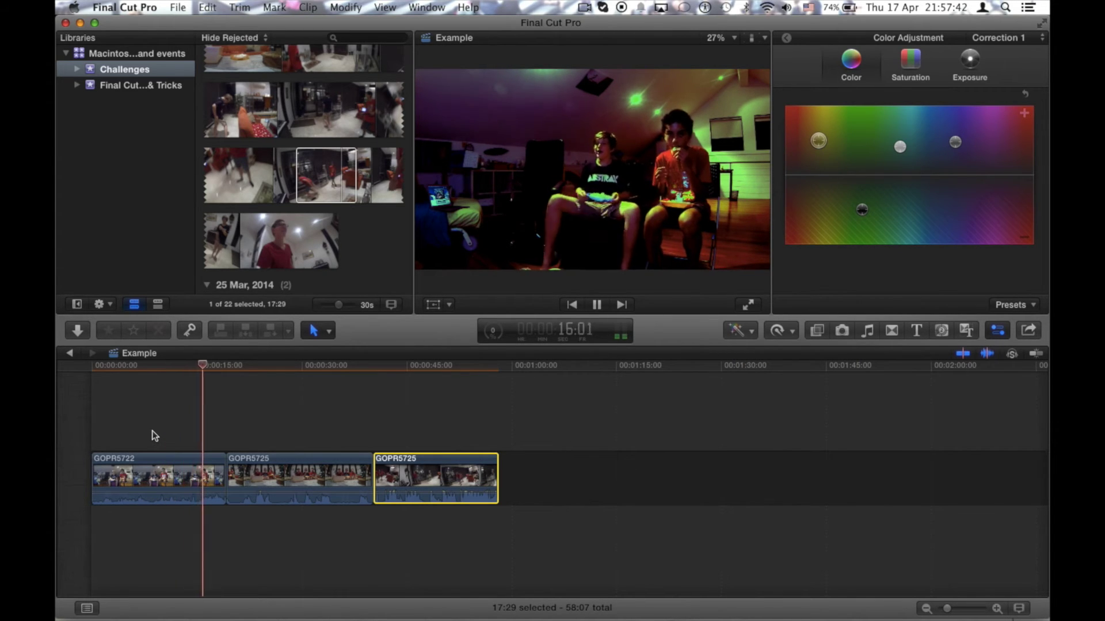
key("space")
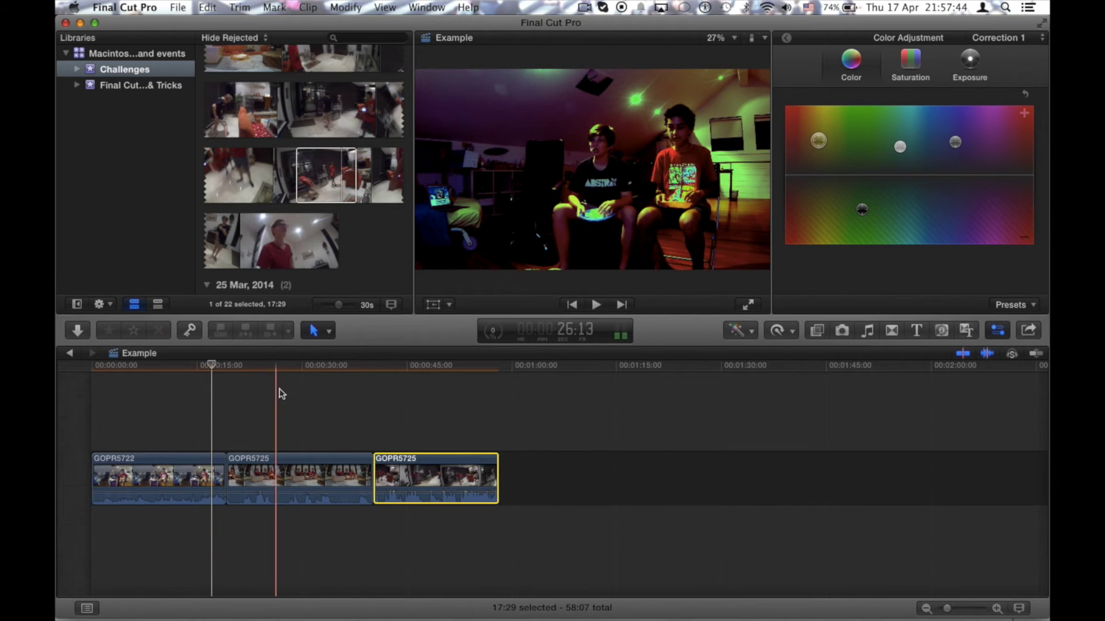
left_click(279, 388)
key("space")
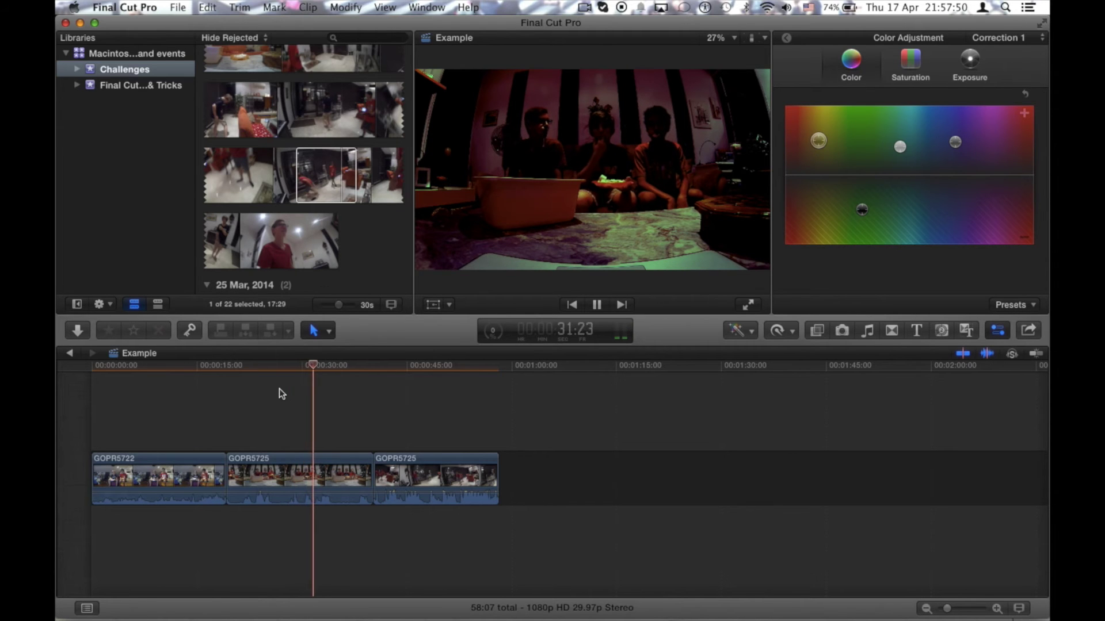
left_click(420, 397)
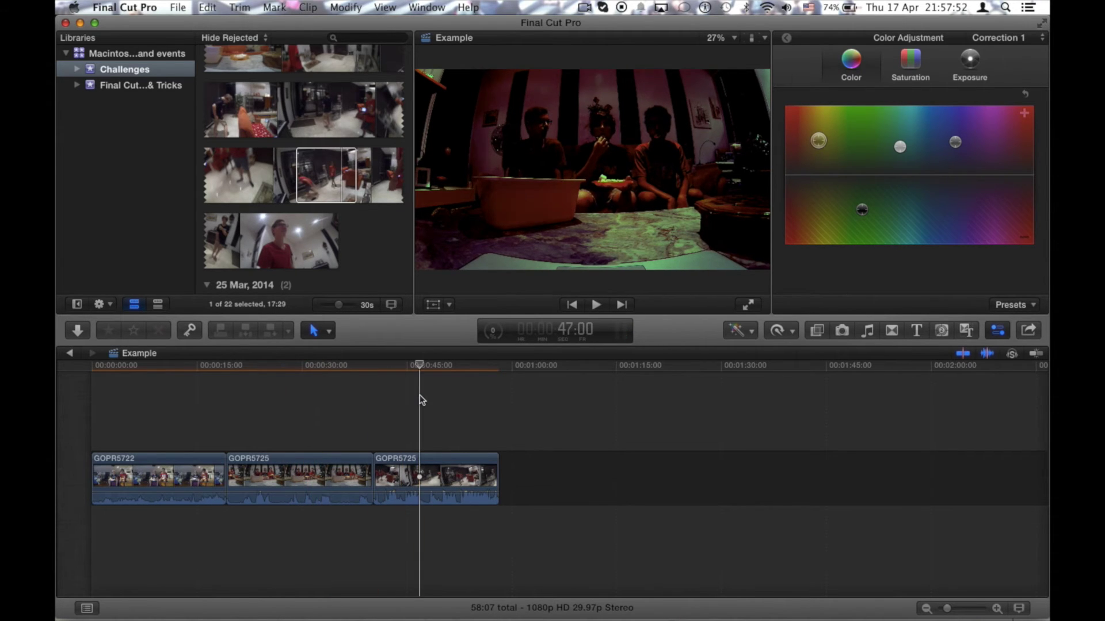
left_click(389, 396)
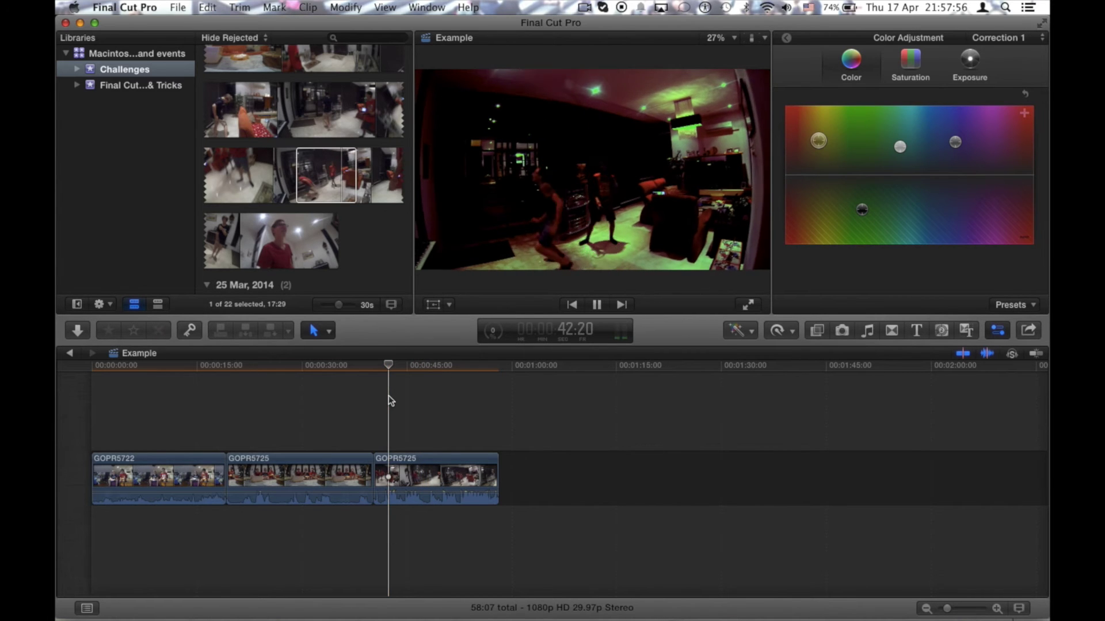
key("space")
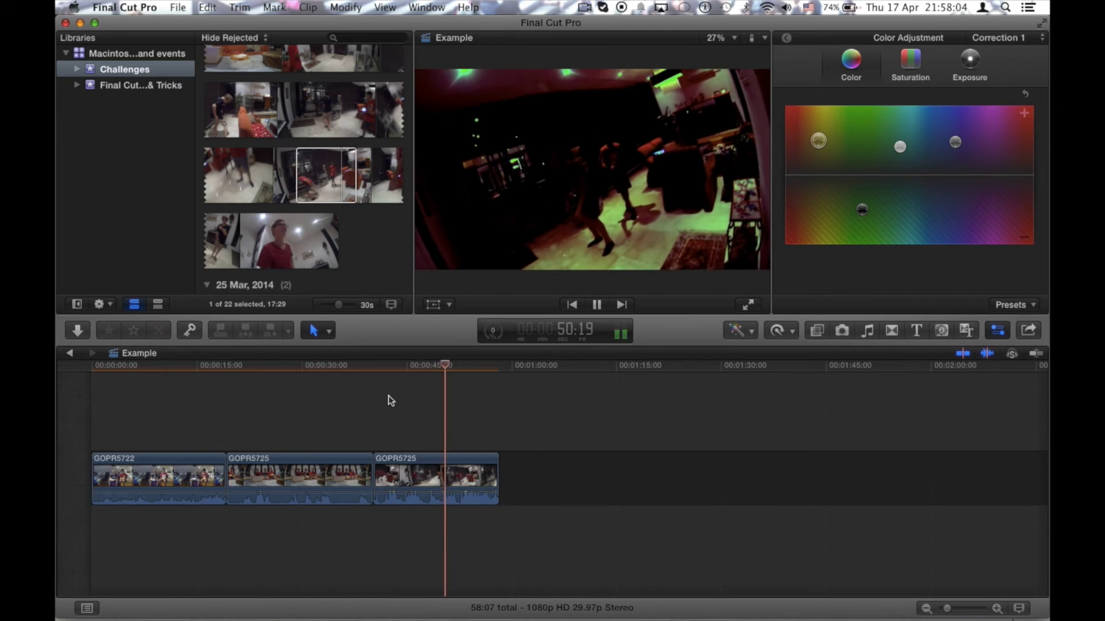
key("space")
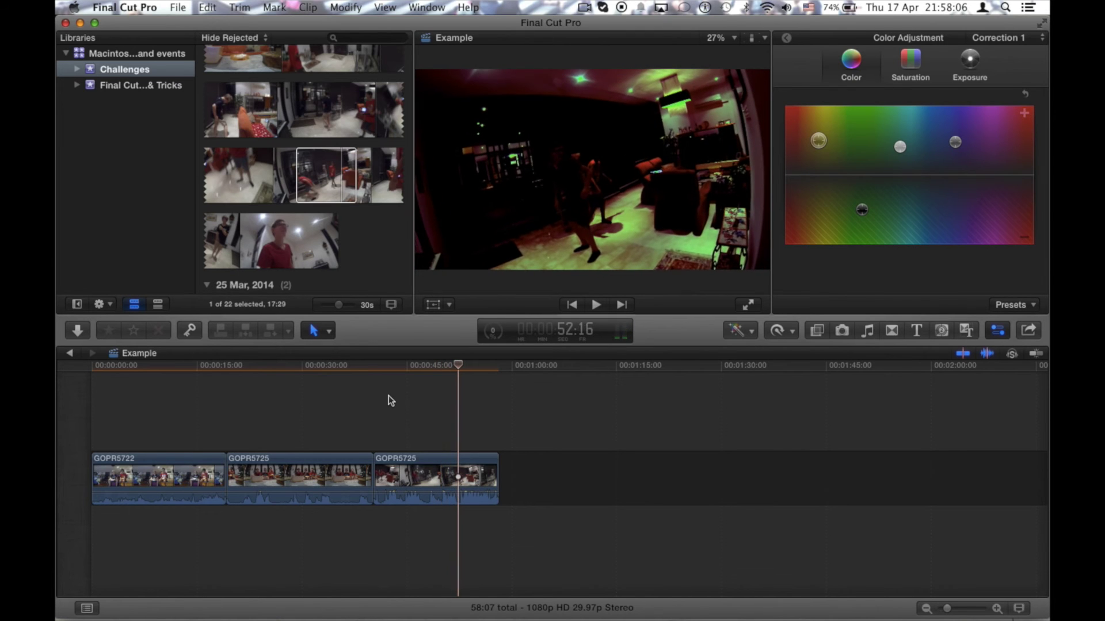
scroll(241, 431, "left", 1)
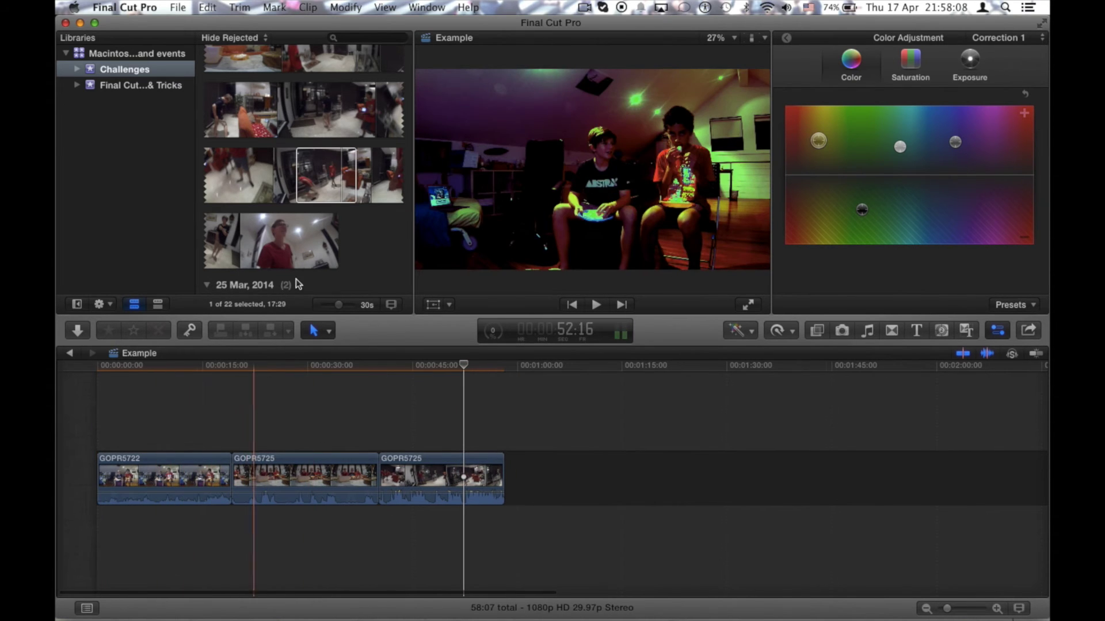
Step: Return to the Example timeline and select the first clip GOPR5722
left_click(327, 176)
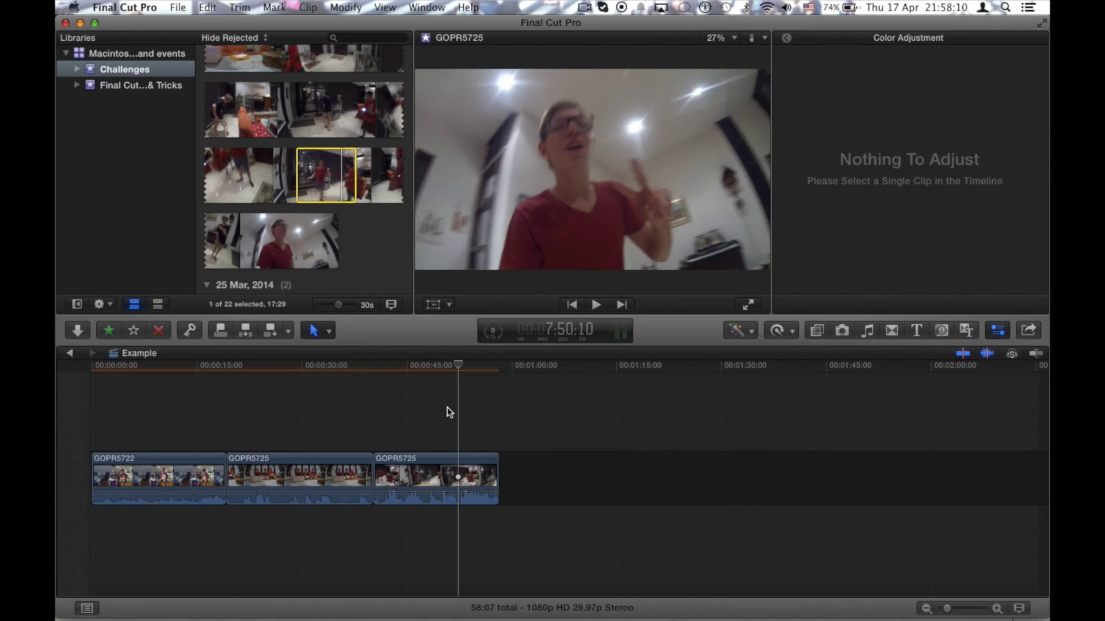
left_click(488, 389)
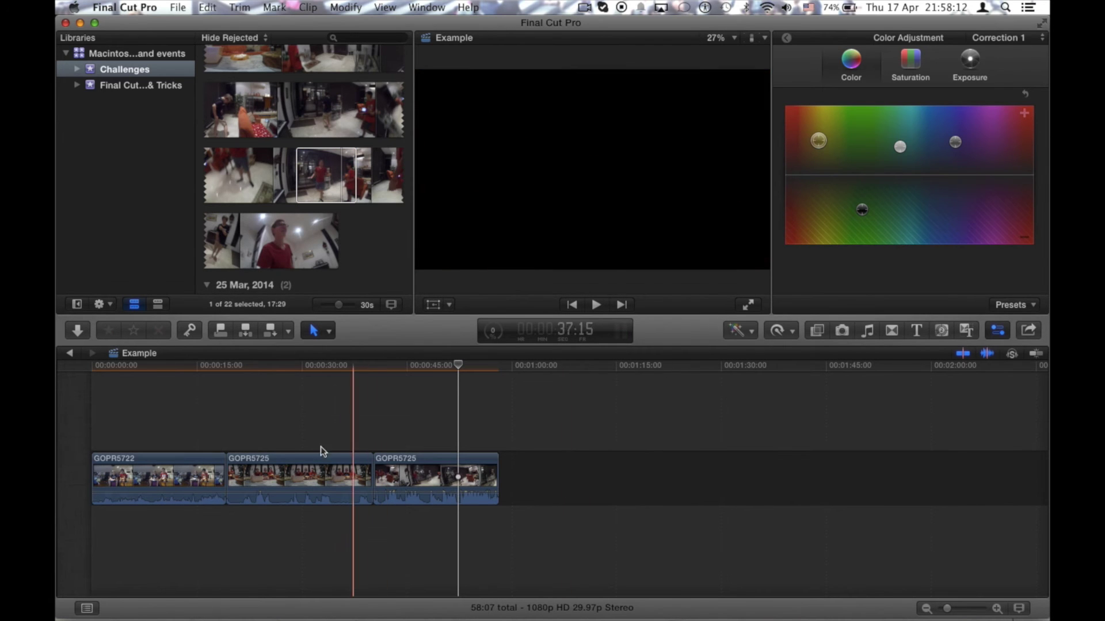
left_click(177, 484)
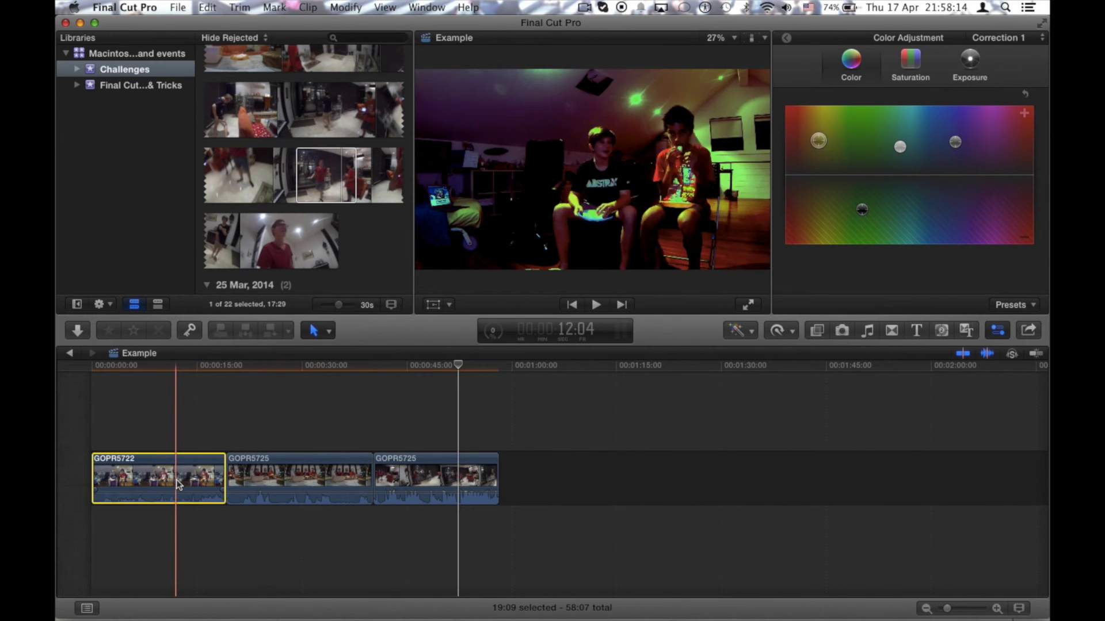
Step: Hide and reshow the Color Board, then review the grade's Saturation and Exposure settings
left_click(733, 333)
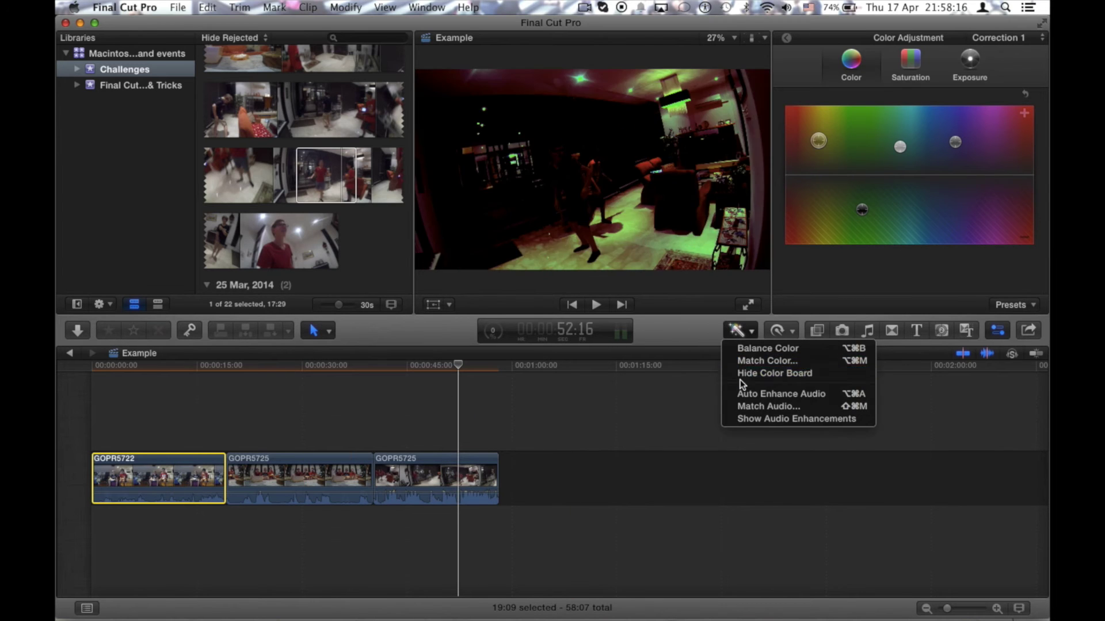
left_click(734, 333)
left_click(737, 333)
left_click(740, 374)
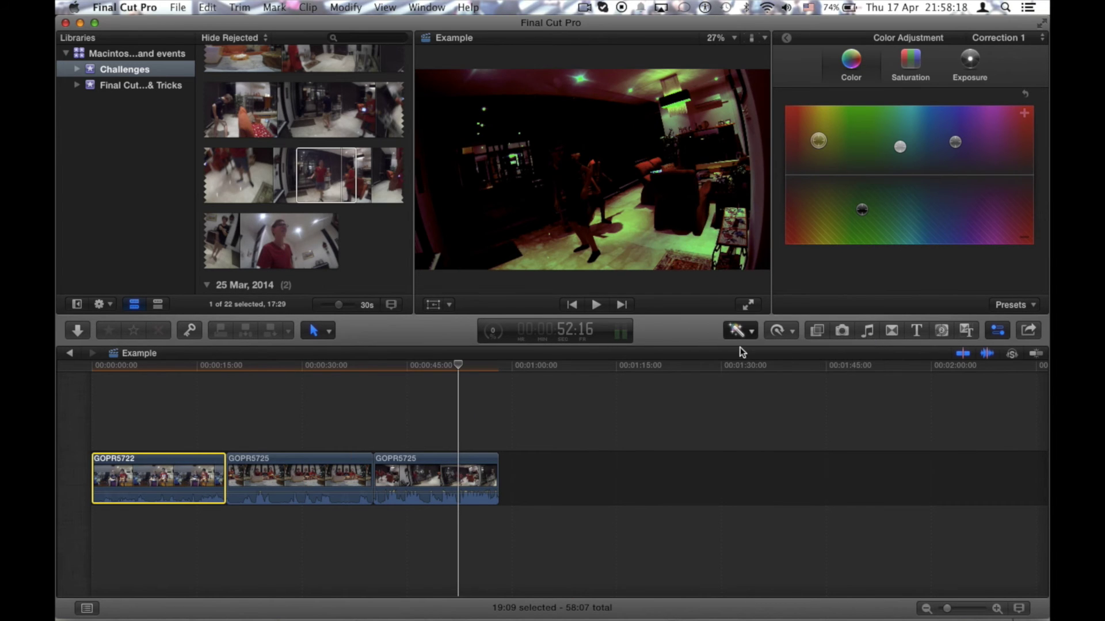
left_click(743, 336)
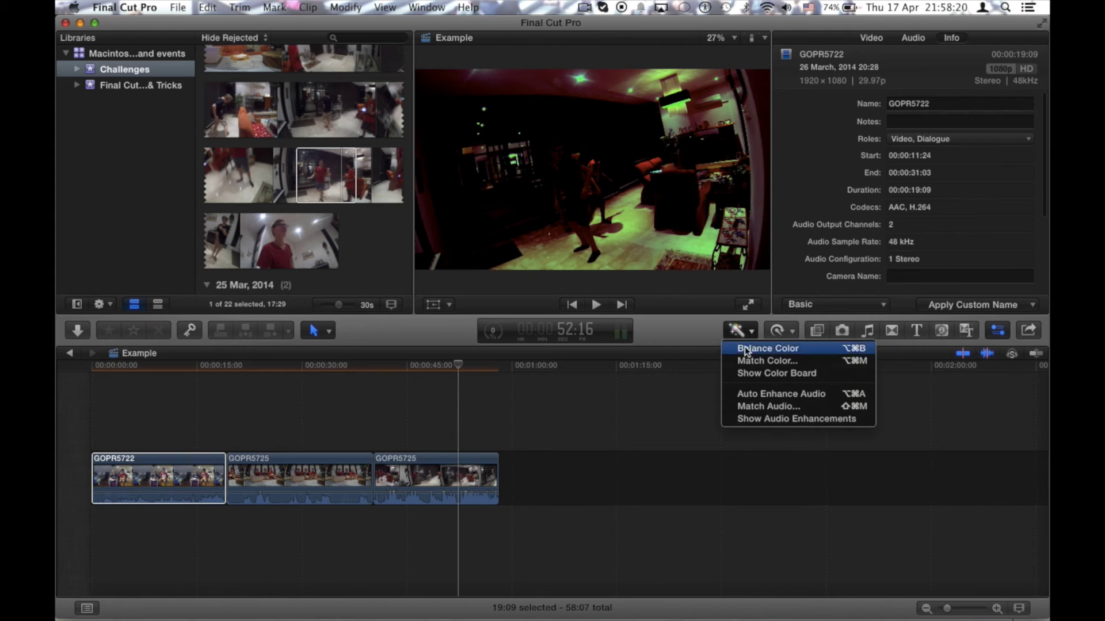
left_click(751, 374)
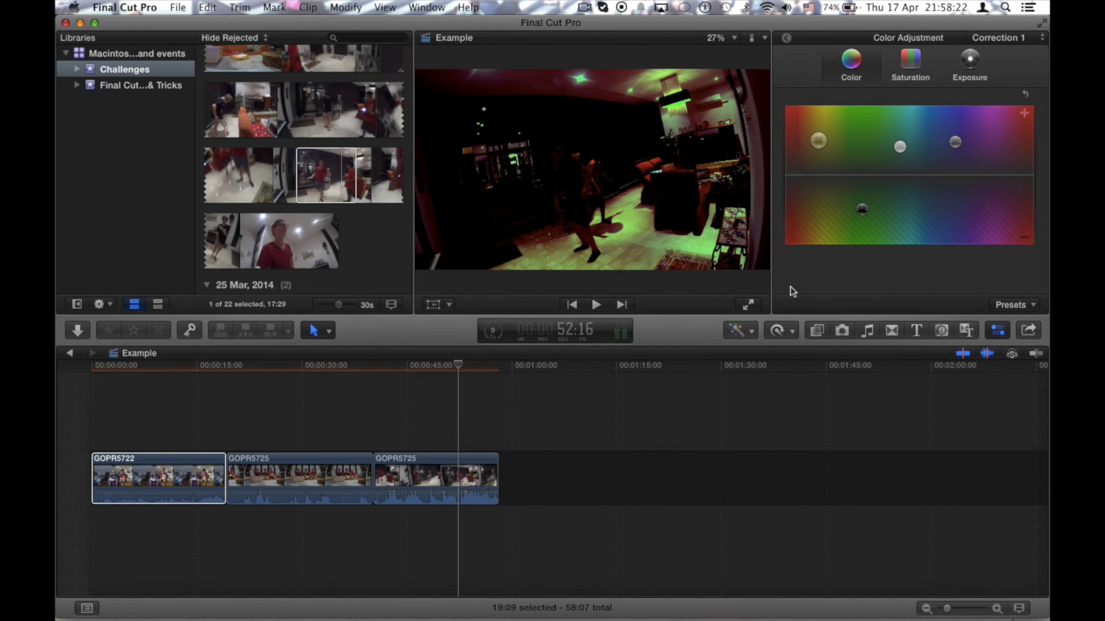
left_click(910, 57)
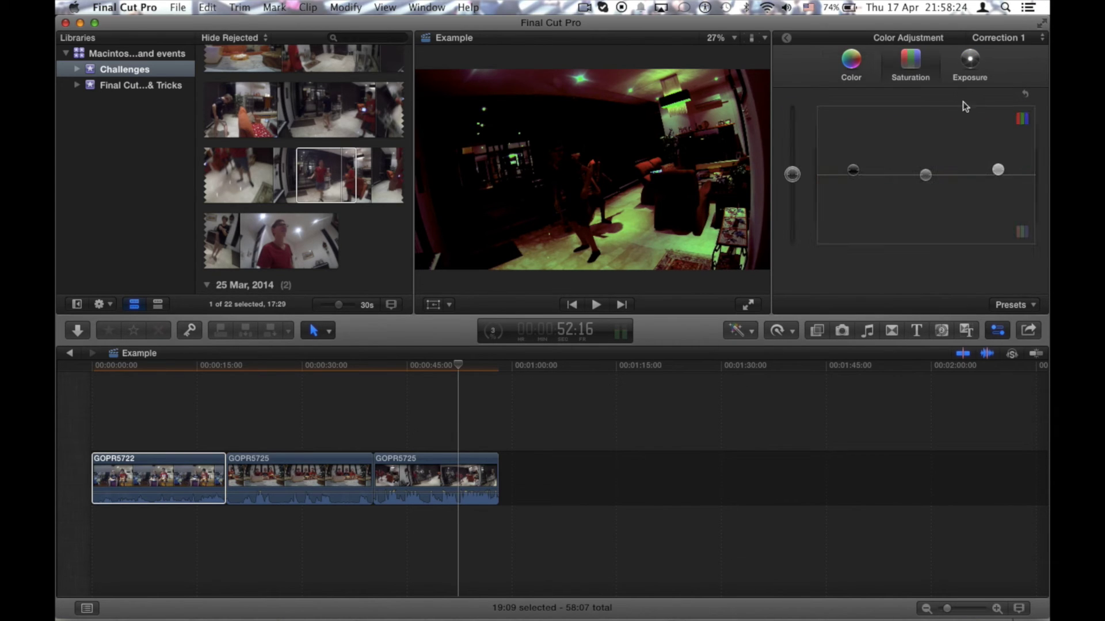
left_click(959, 63)
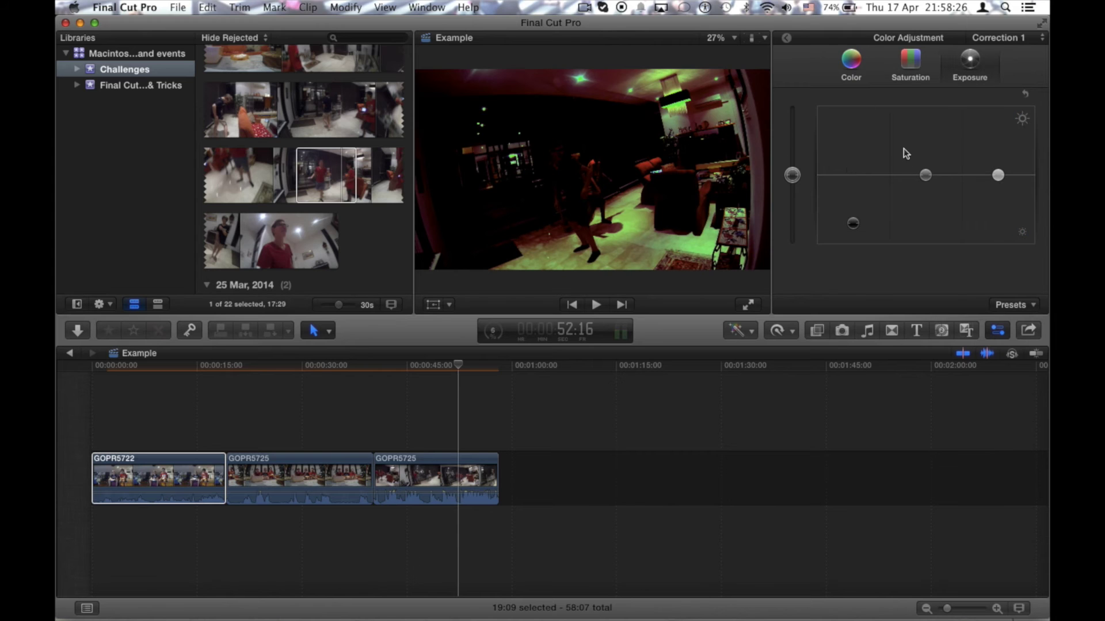
Step: Copy the graded third GOPR5725 clip and paste its colour attributes
left_click(320, 468)
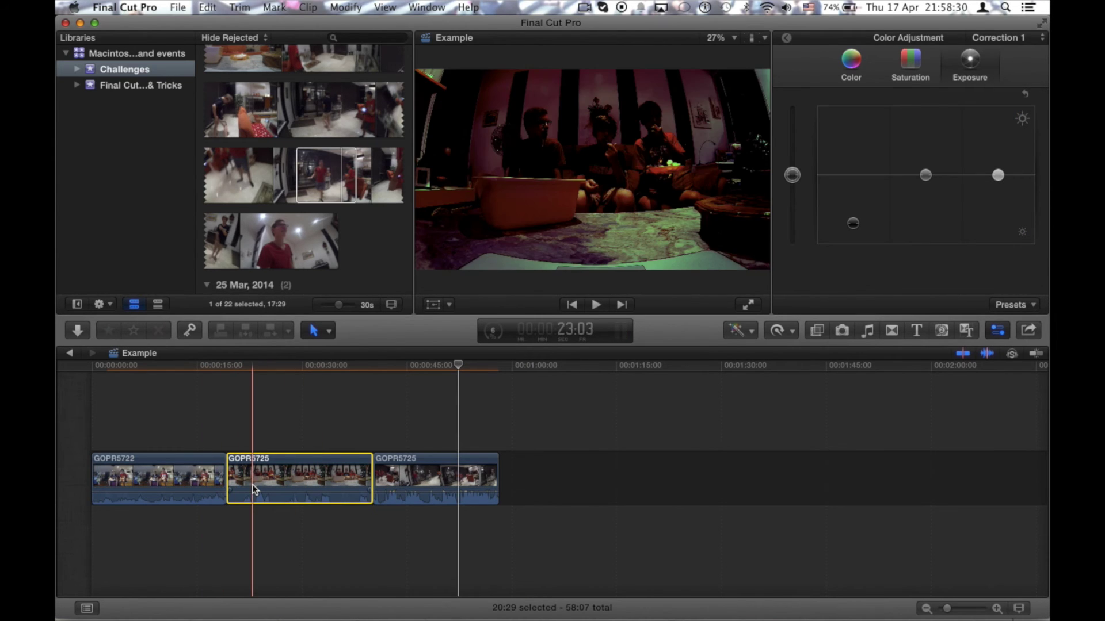
left_click(383, 477)
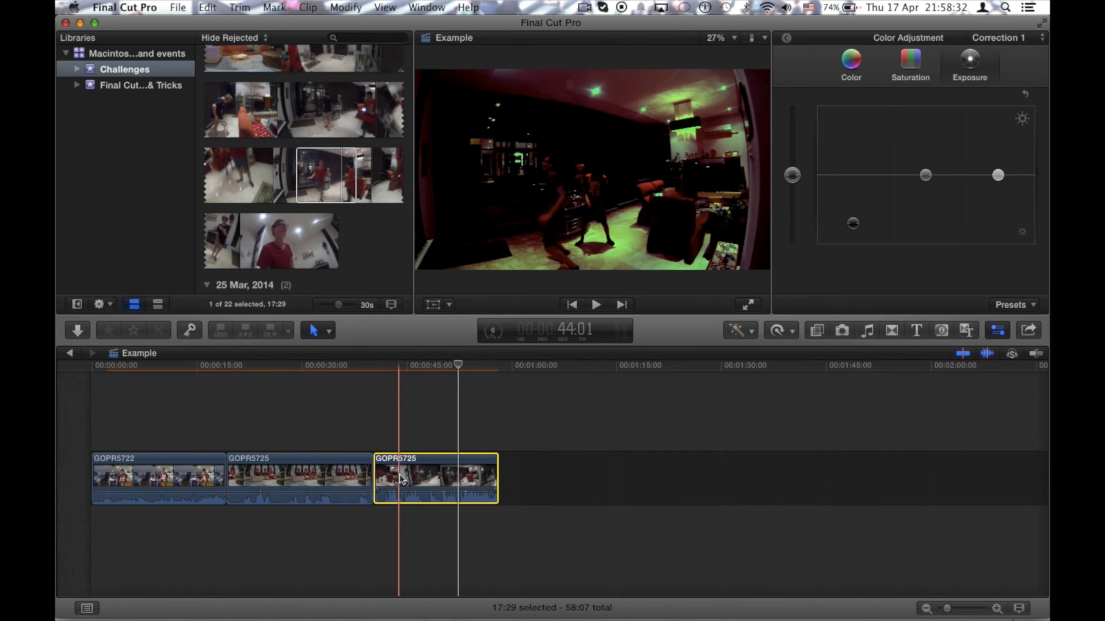
key("super+c")
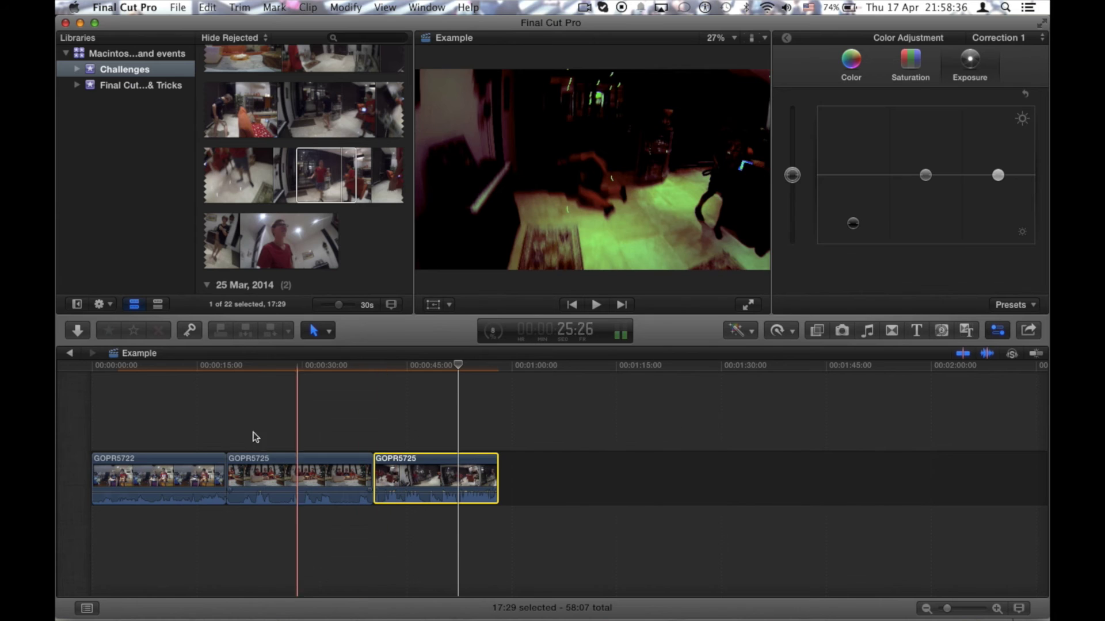
key("super+alt+v")
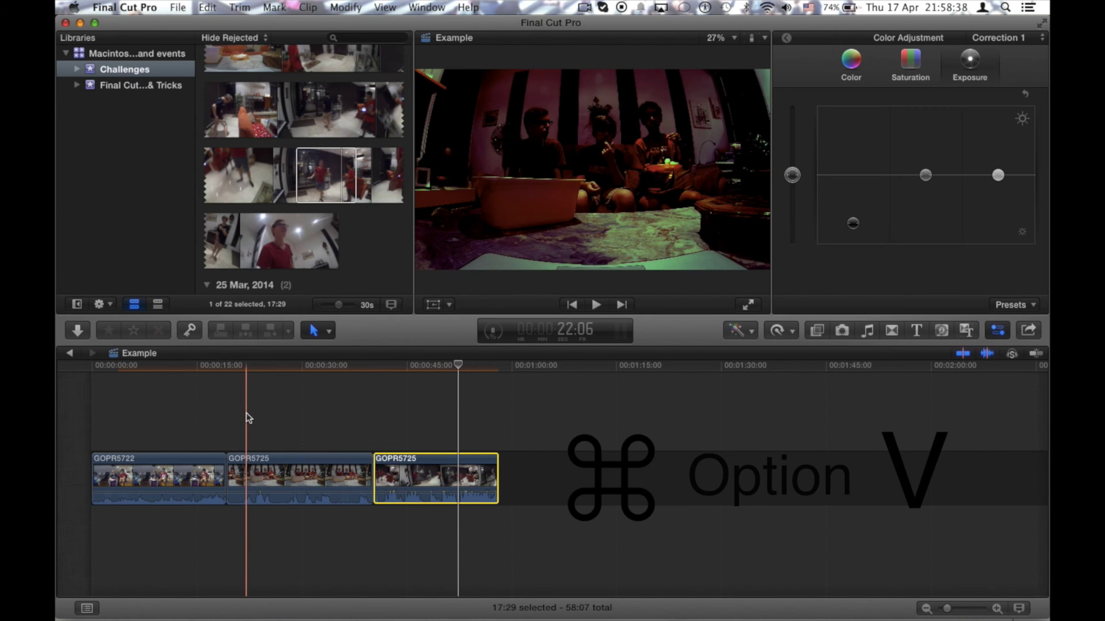